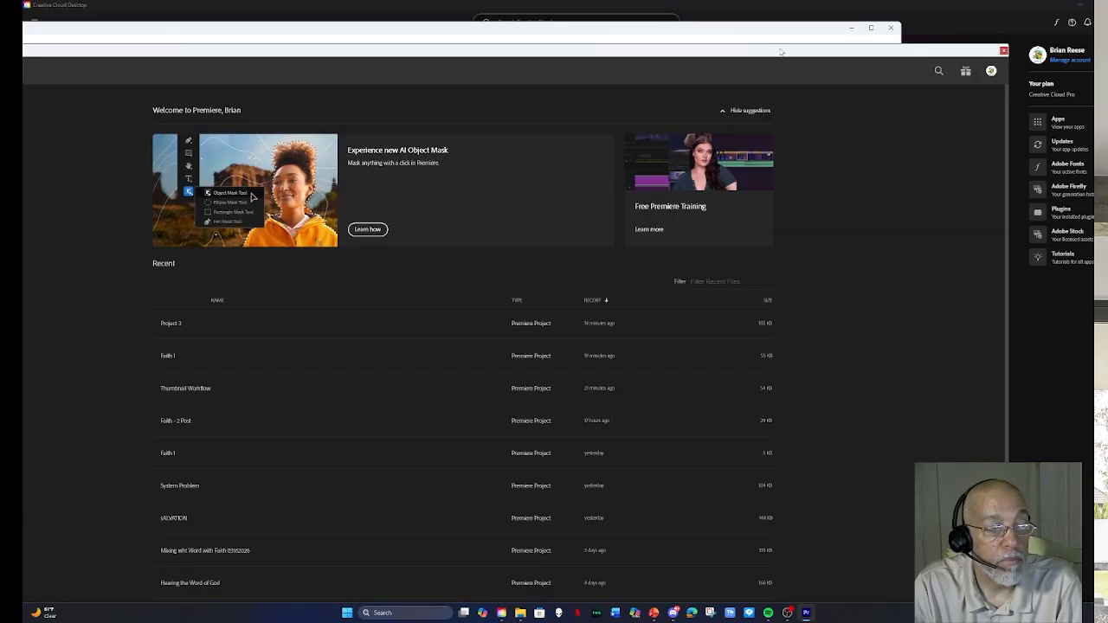
Create a new project named "Encouragement" using the Social Media Template Project template.
drag(779, 38, 780, 12)
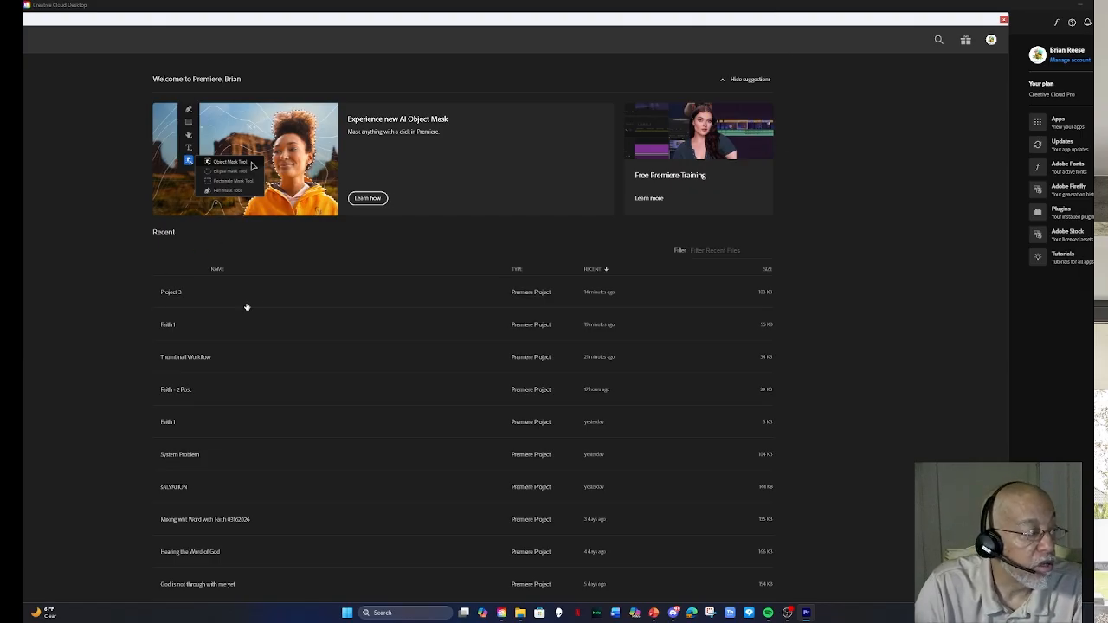
click(52, 69)
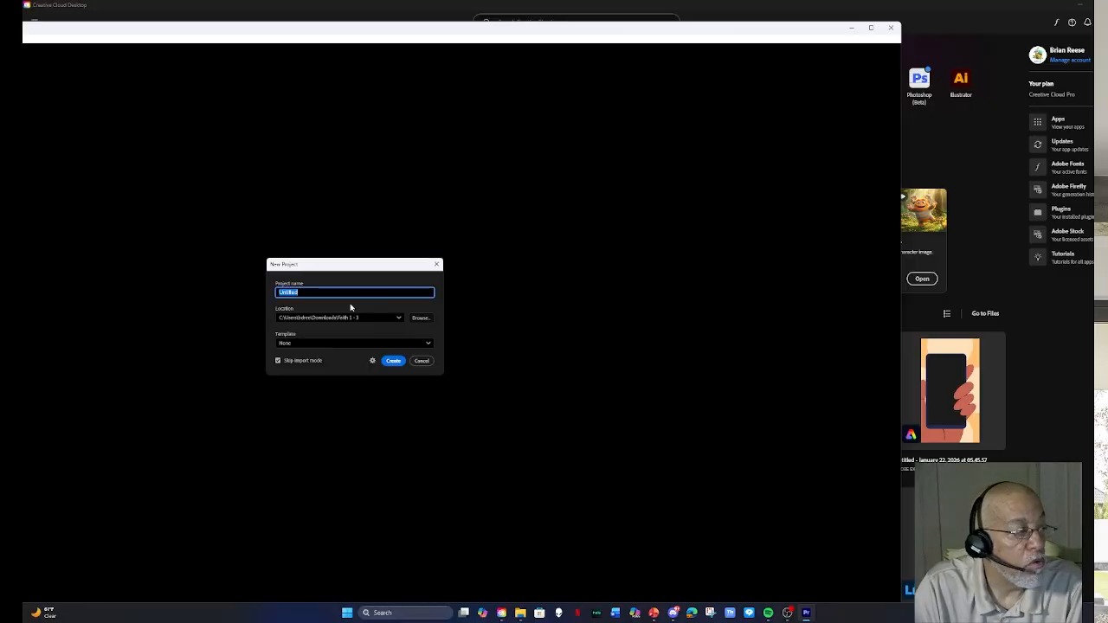
text(Encouragement)
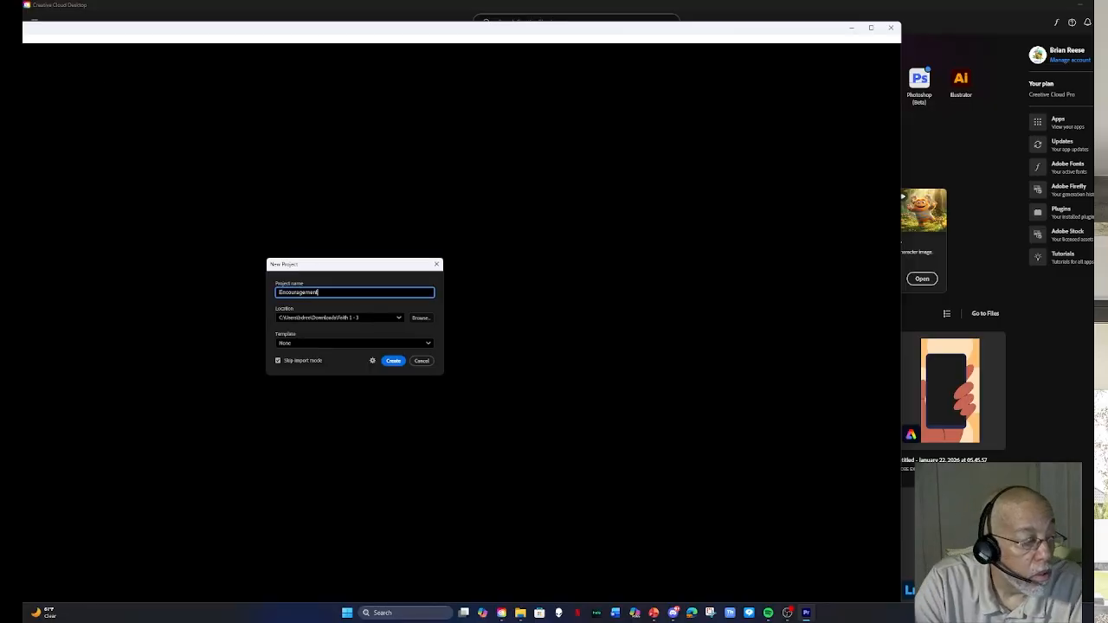
click(395, 364)
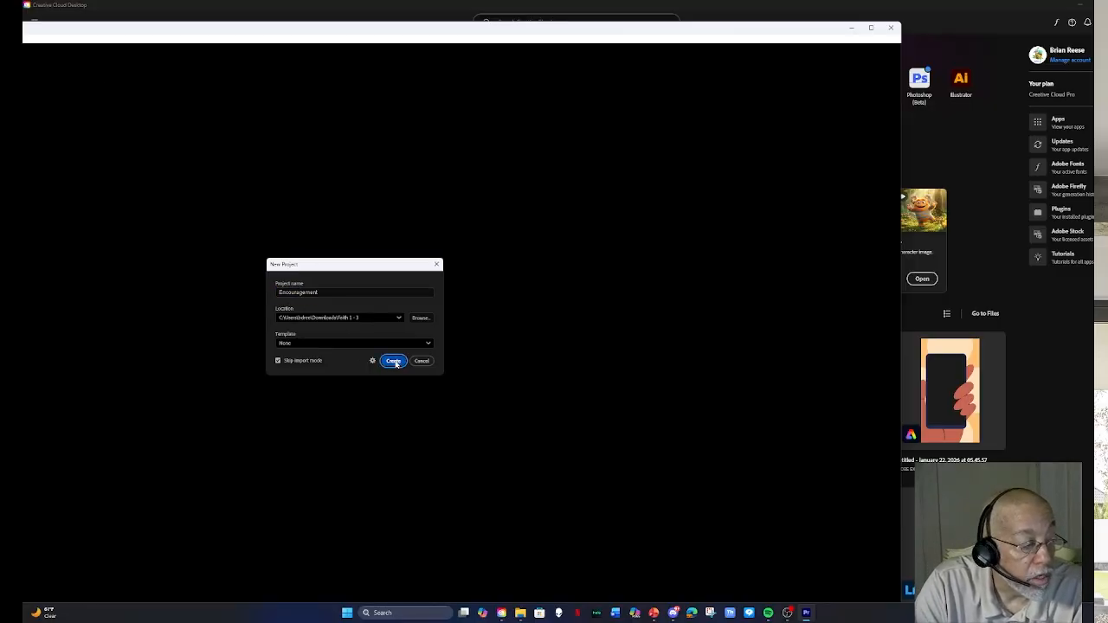
click(427, 345)
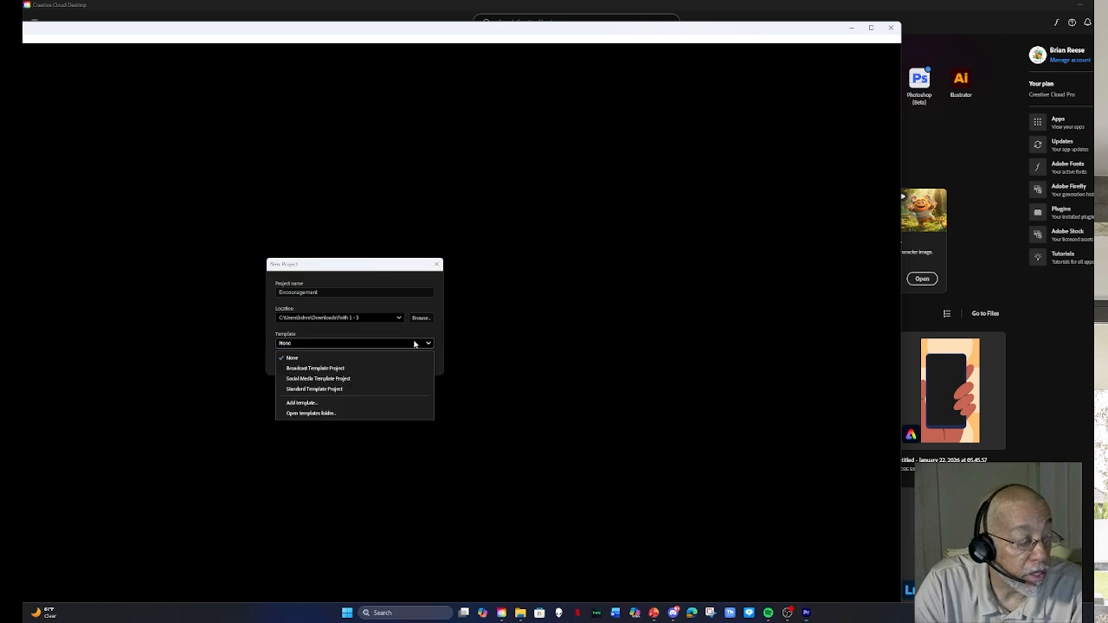
click(322, 381)
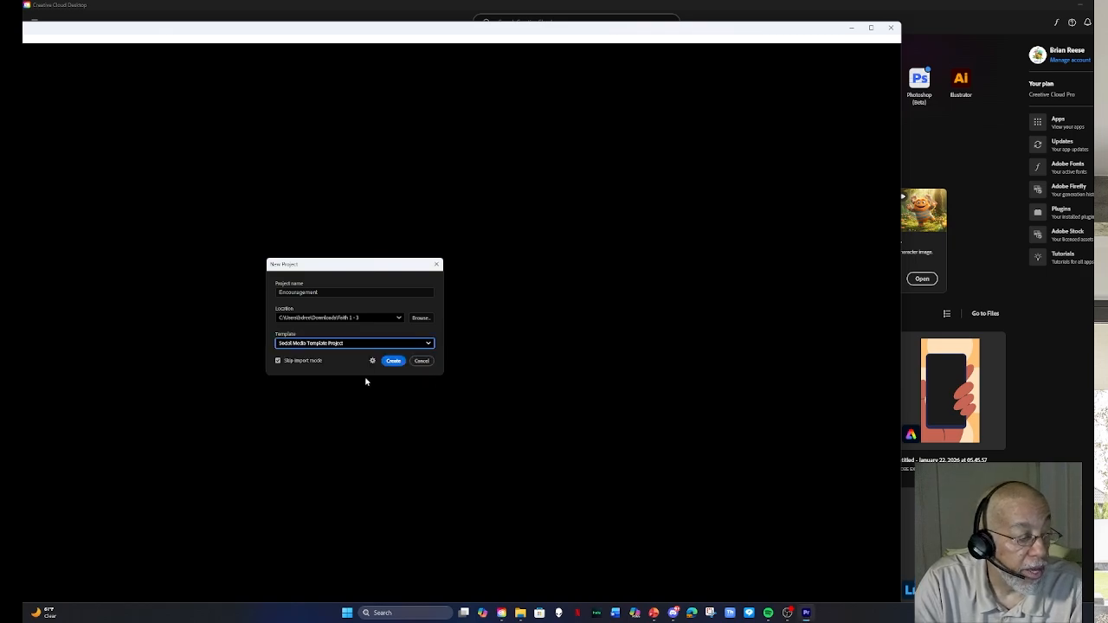
click(394, 364)
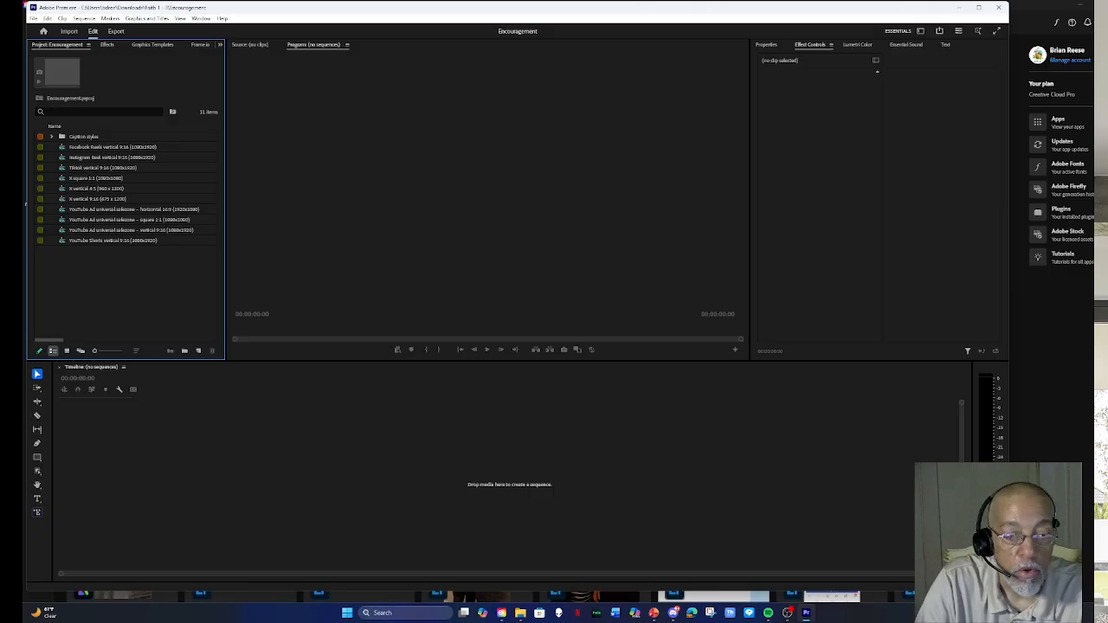
Import the Faith 3 Encouragement.mp4 video into the empty timeline as a new sequence.
drag(713, 596, 123, 443)
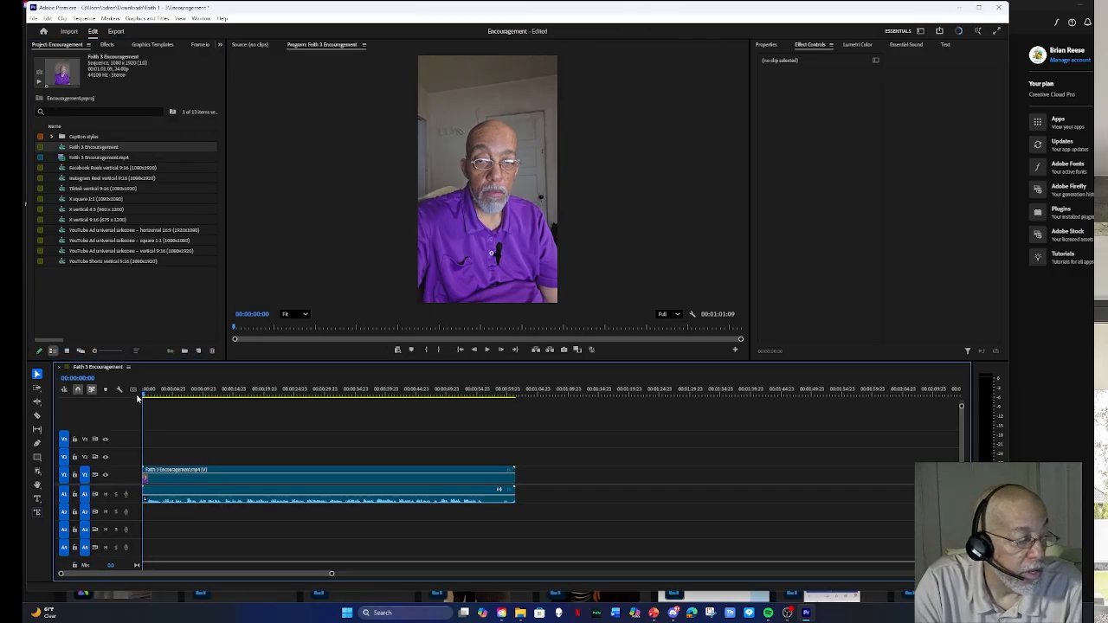
mouse_move(144, 391)
mouse_down()
mouse_move(474, 390)
mouse_move(193, 391)
mouse_move(130, 404)
mouse_up()
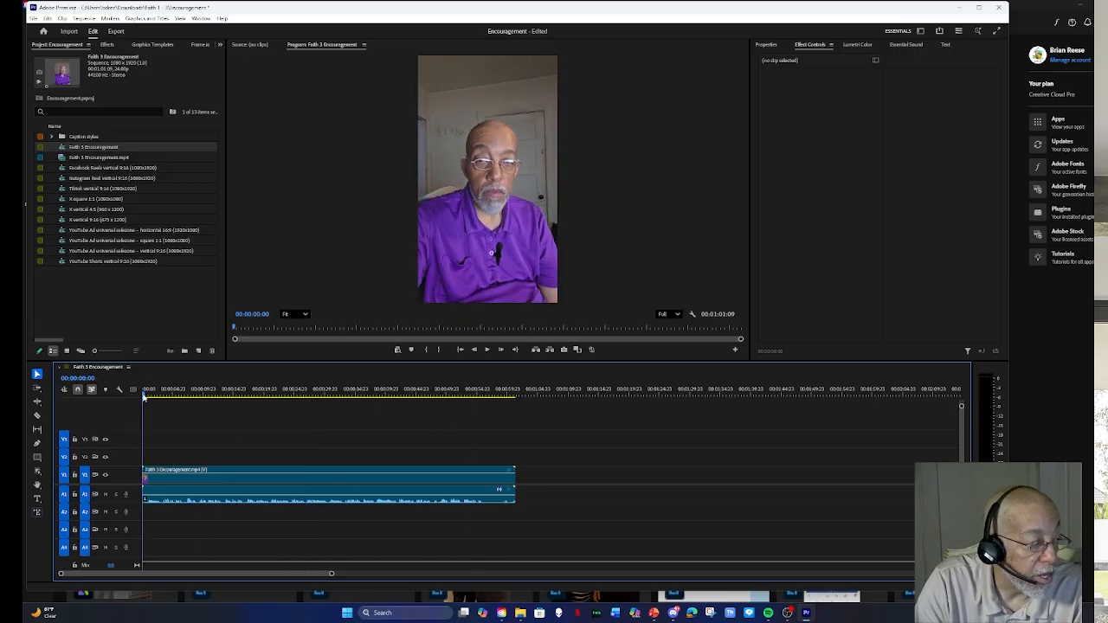
Mask the person in the video clip with the Object Mask tool and track the mask forward and backward through the clip.
click(188, 476)
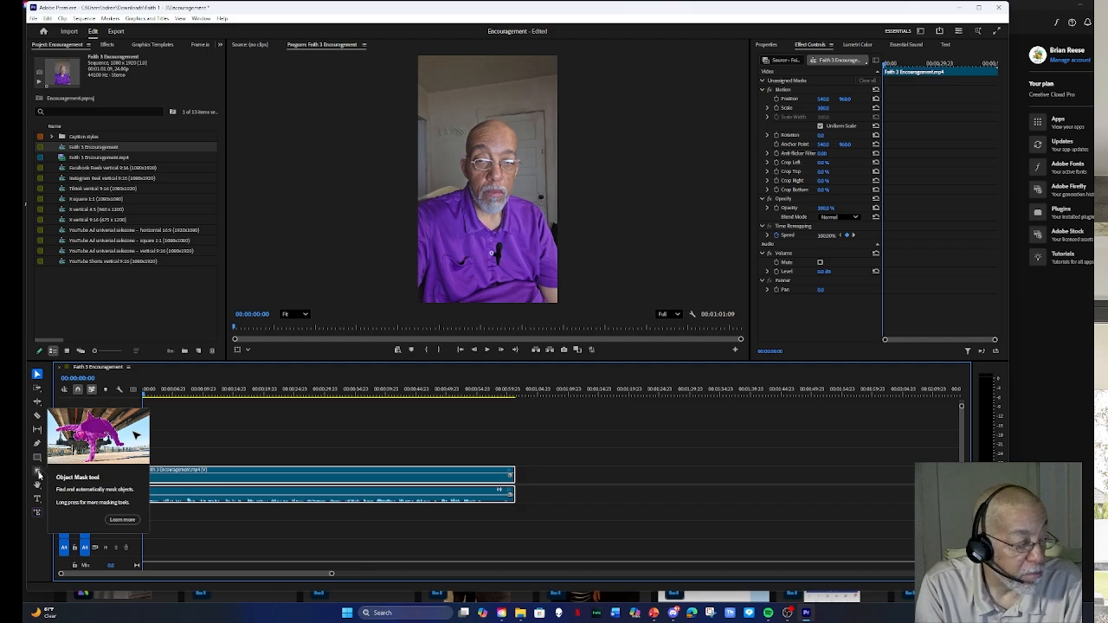
click(37, 473)
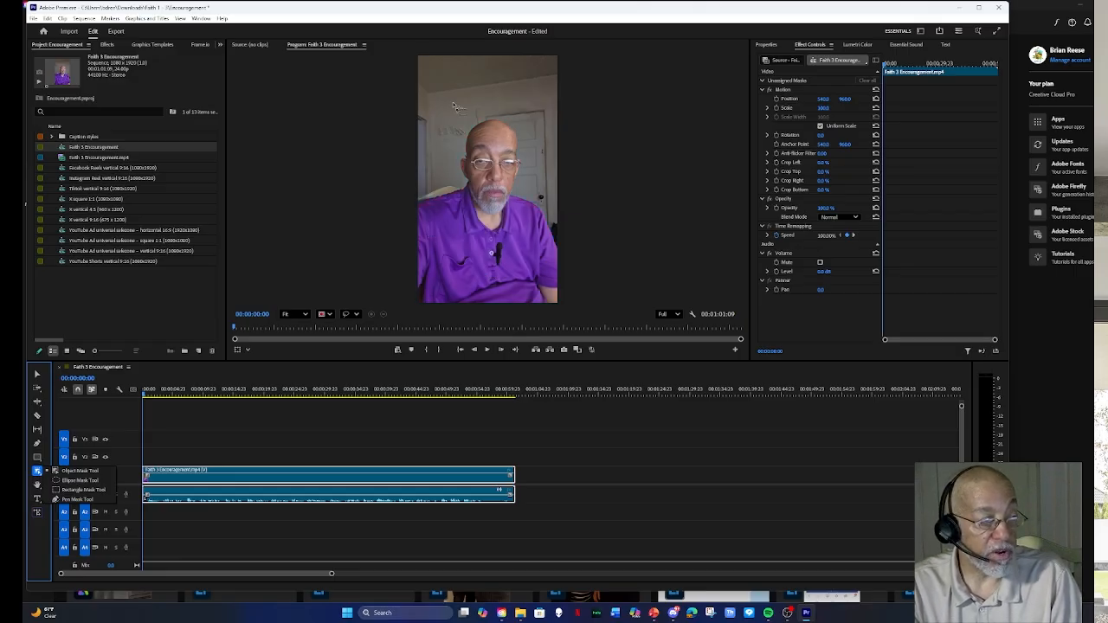
click(426, 234)
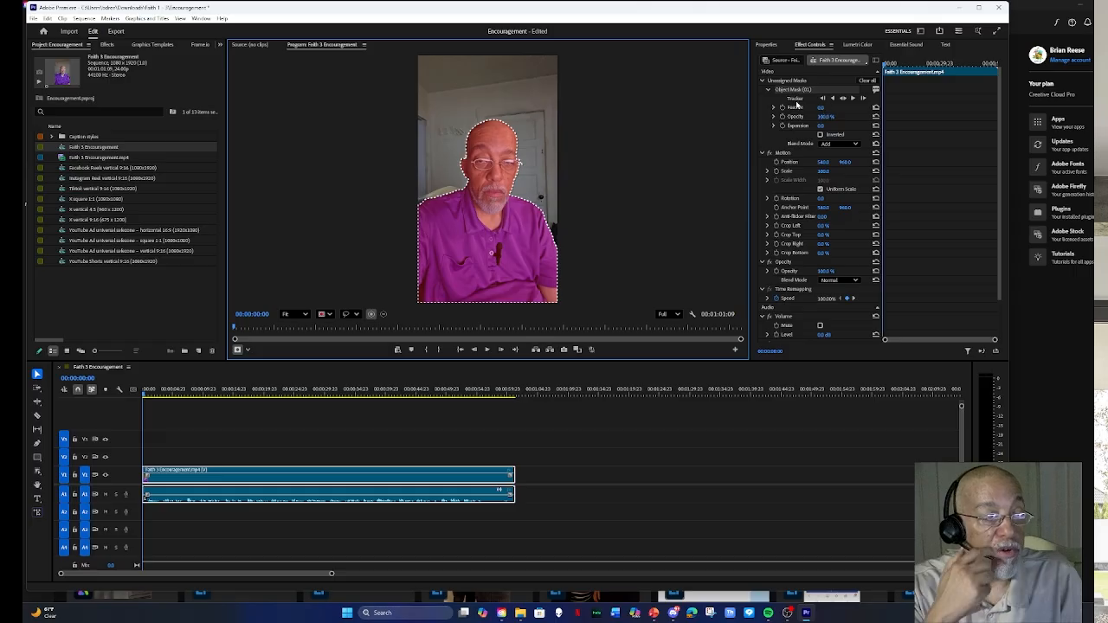
click(853, 100)
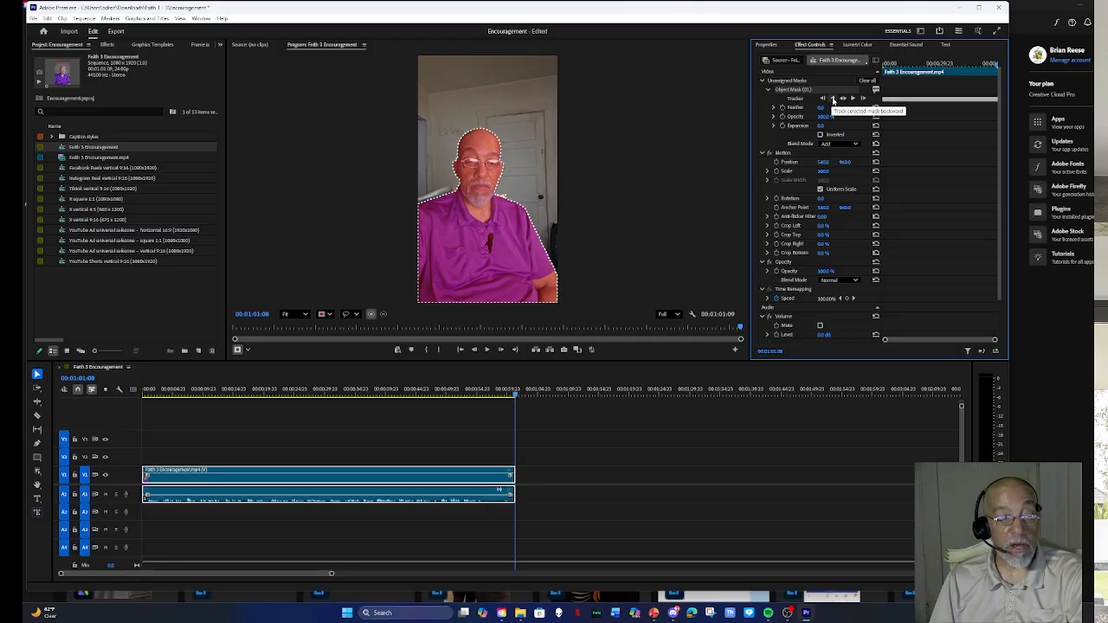
click(834, 100)
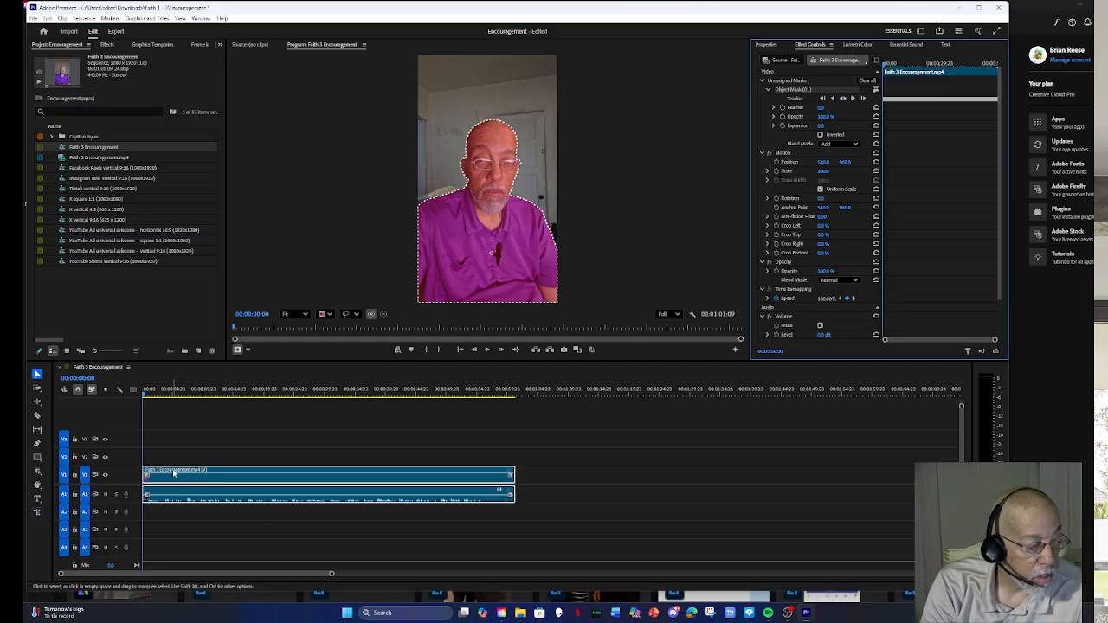
Duplicate the masked video clip onto track V3 and change the copy's object mask to an opacity mask.
click(174, 472)
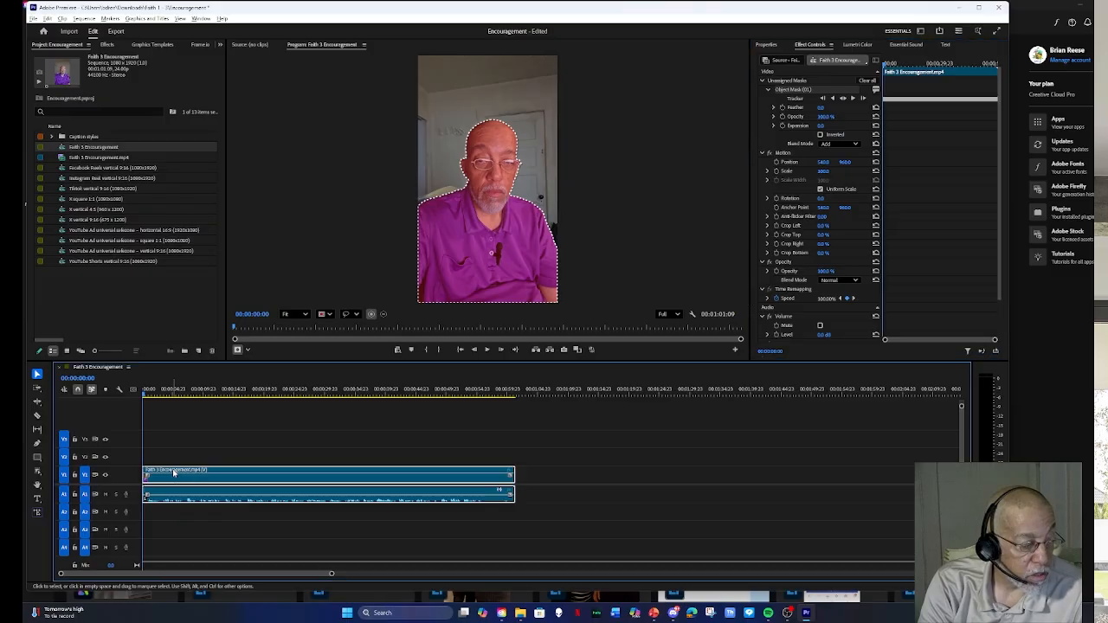
drag(173, 473, 174, 437)
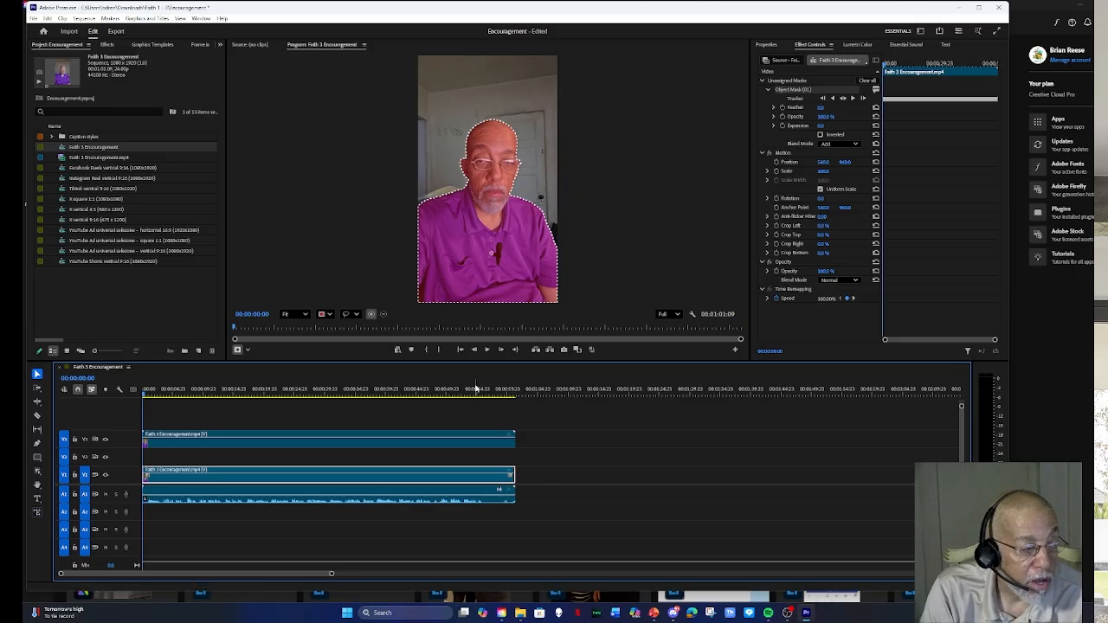
click(250, 443)
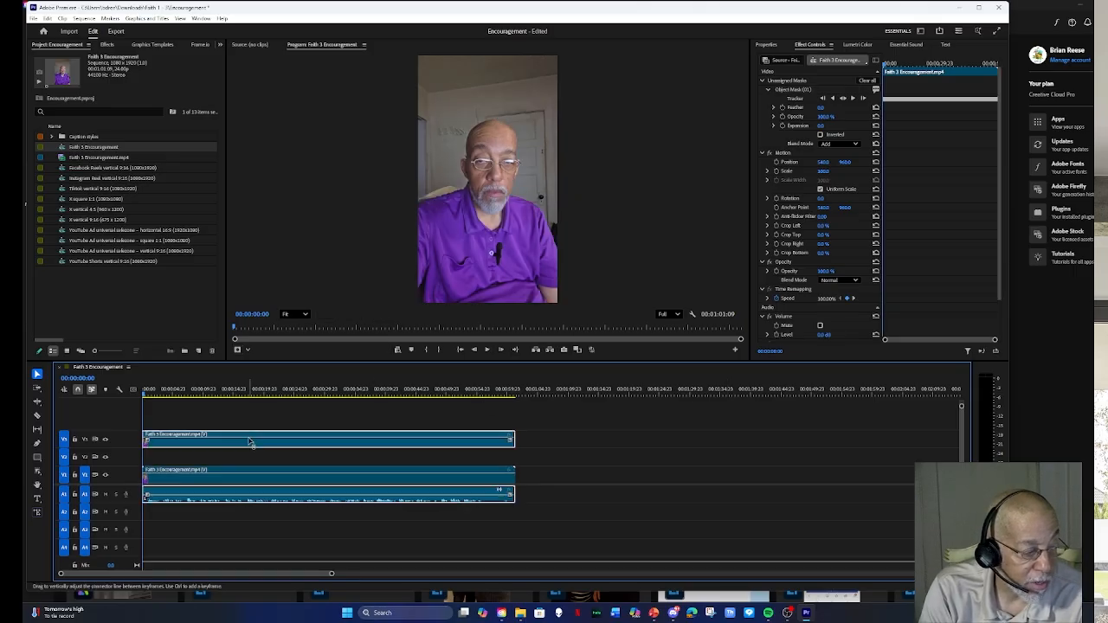
click(796, 91)
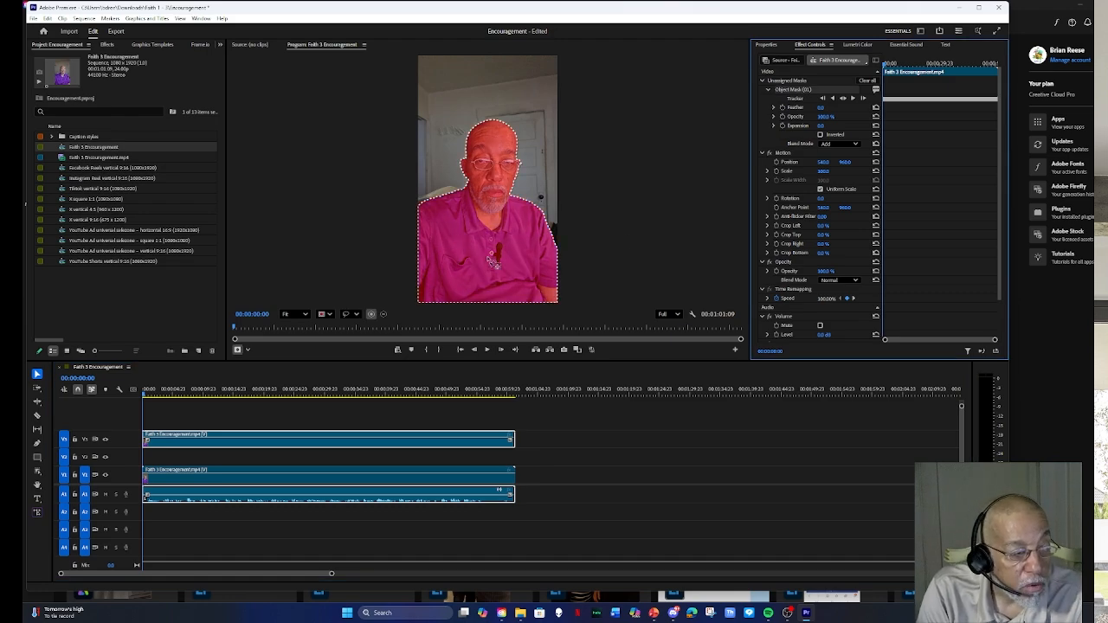
right_click(491, 260)
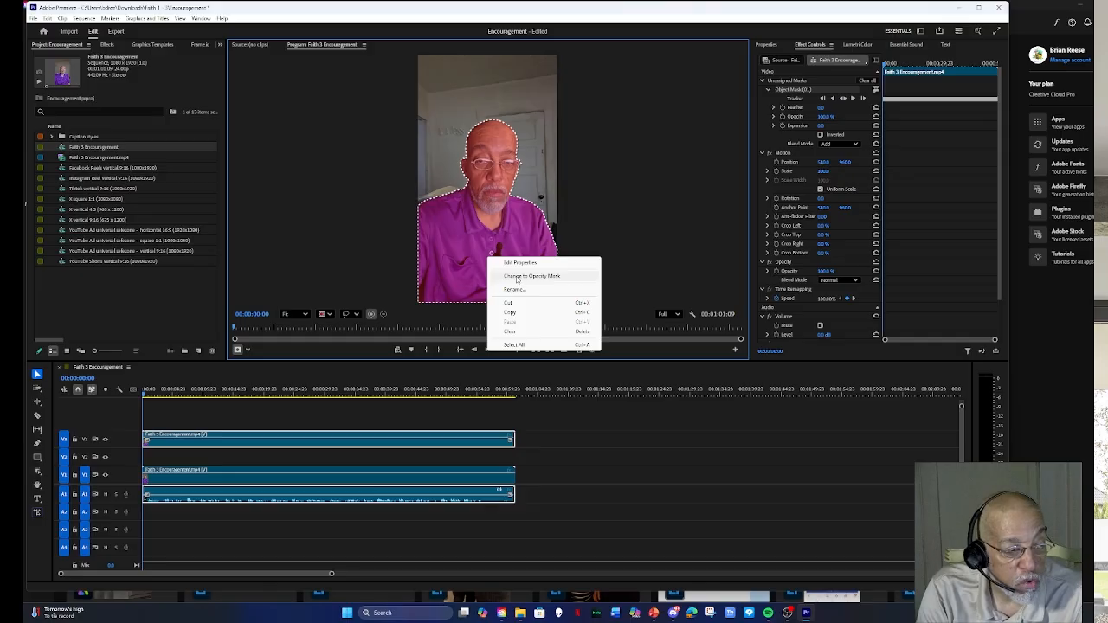
click(530, 276)
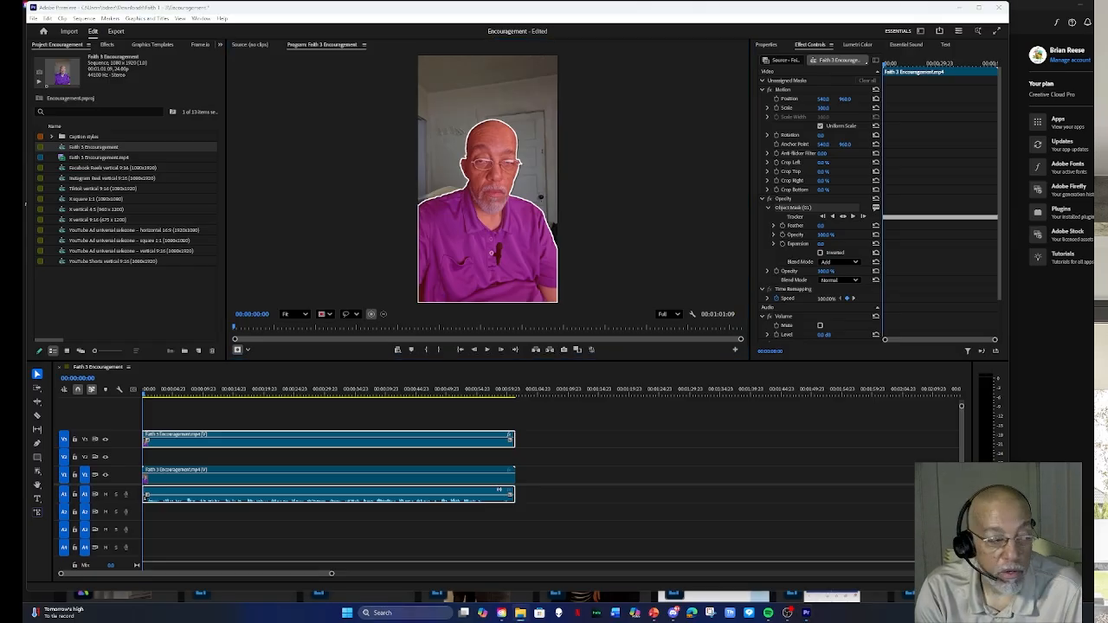
Place the living-room background image on track V2, extend it to the end of the video, and scrub through the sequence.
drag(543, 495, 145, 454)
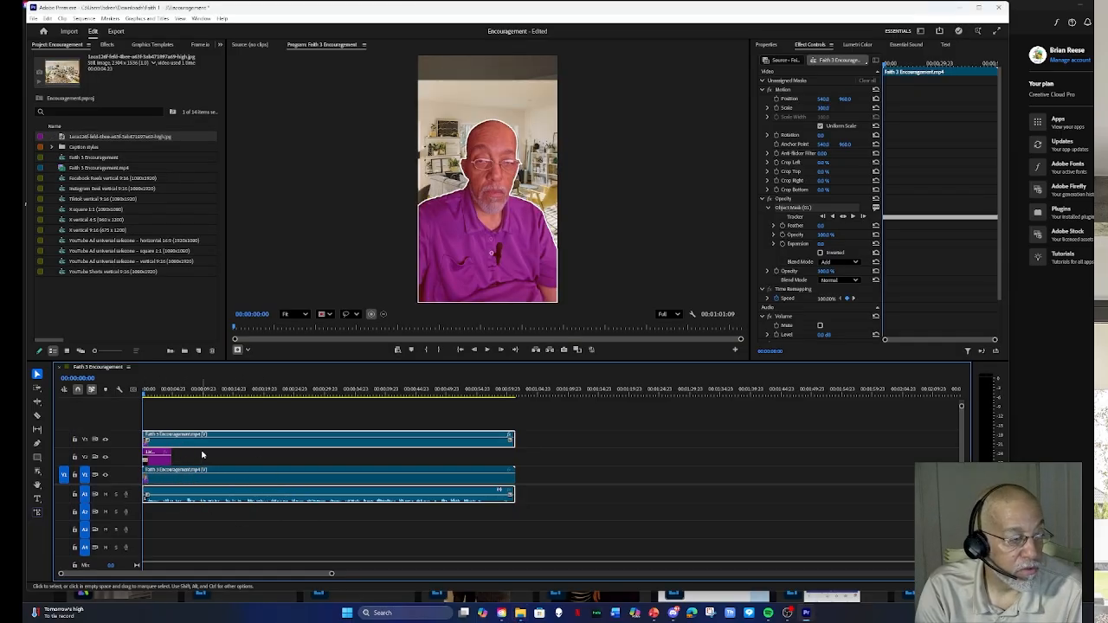
click(233, 488)
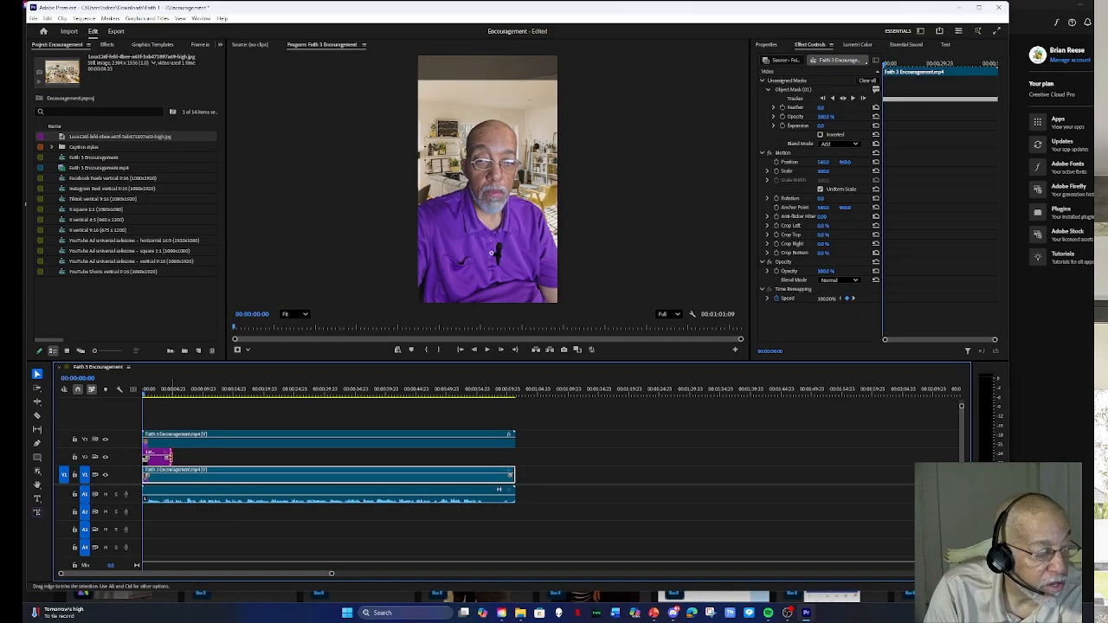
drag(169, 454, 515, 452)
click(169, 397)
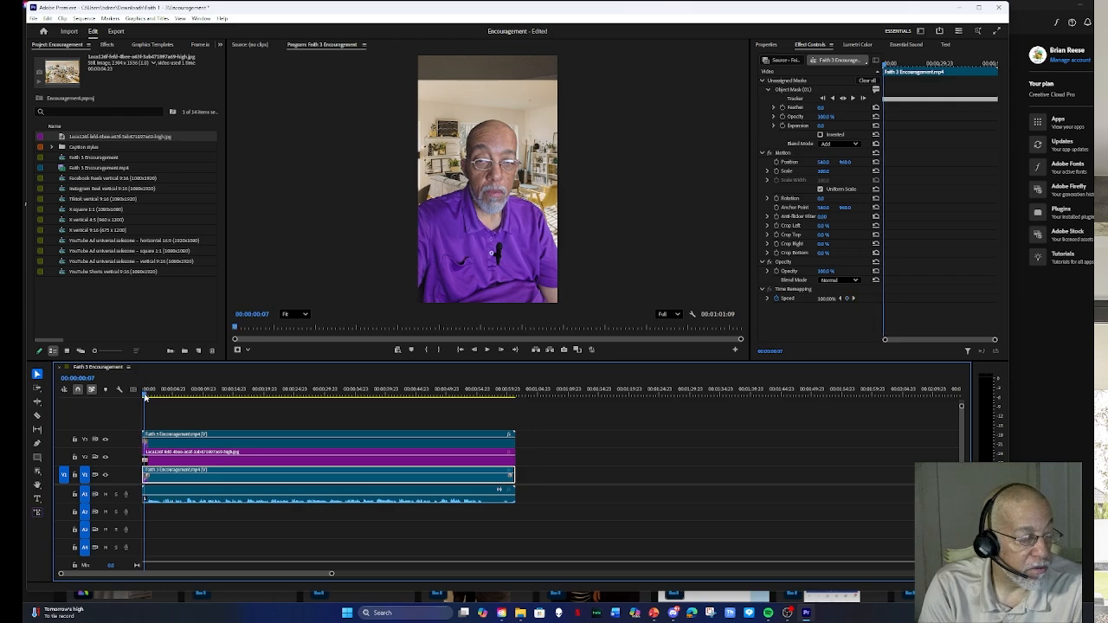
drag(169, 396, 498, 392)
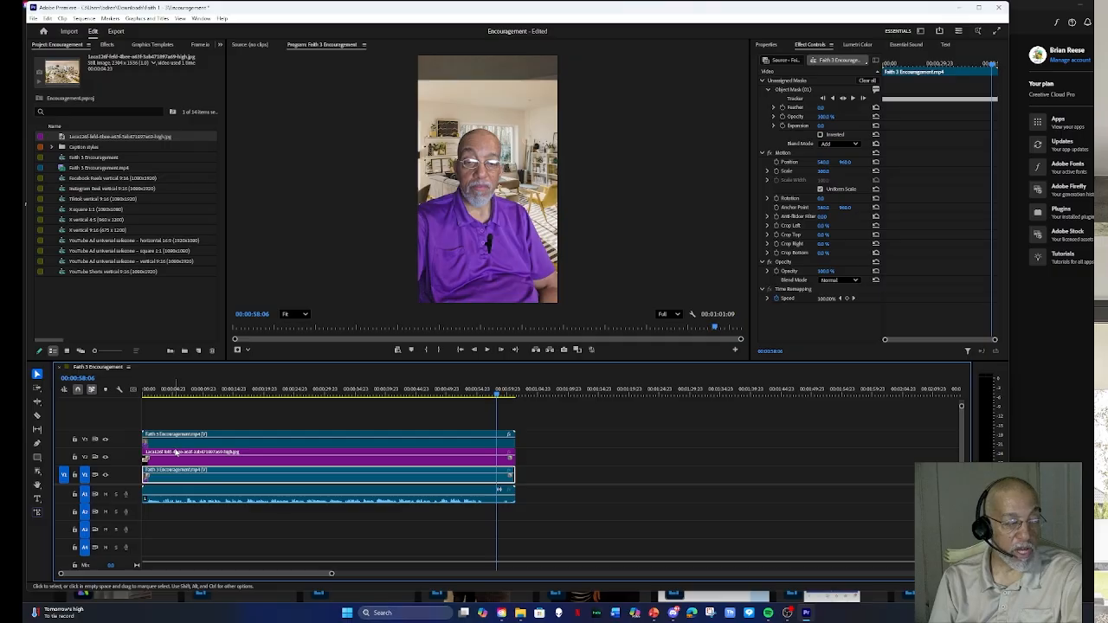
Move the background image to a horizontal position of about -28, enlarge it to fill the frame, and scrub to check it.
click(362, 459)
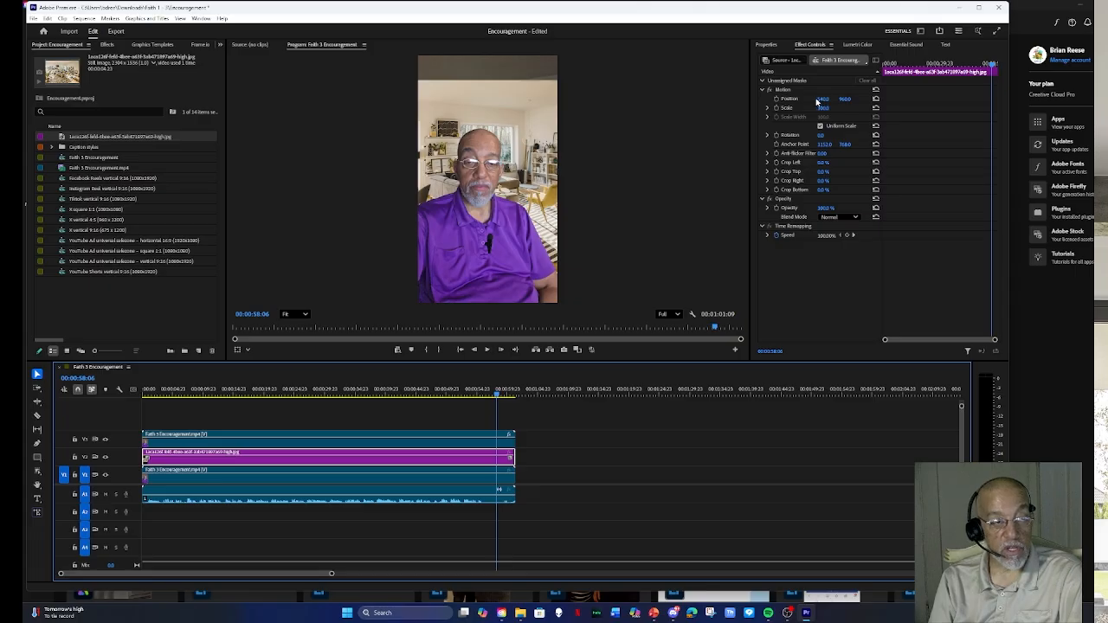
drag(822, 99, 332, 100)
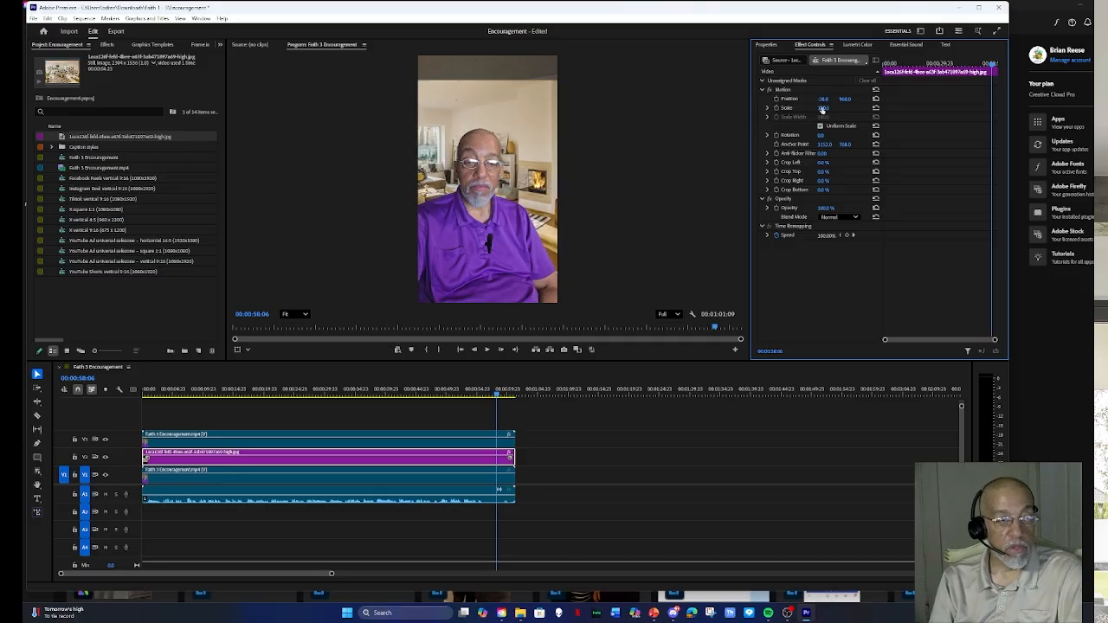
drag(822, 108, 853, 107)
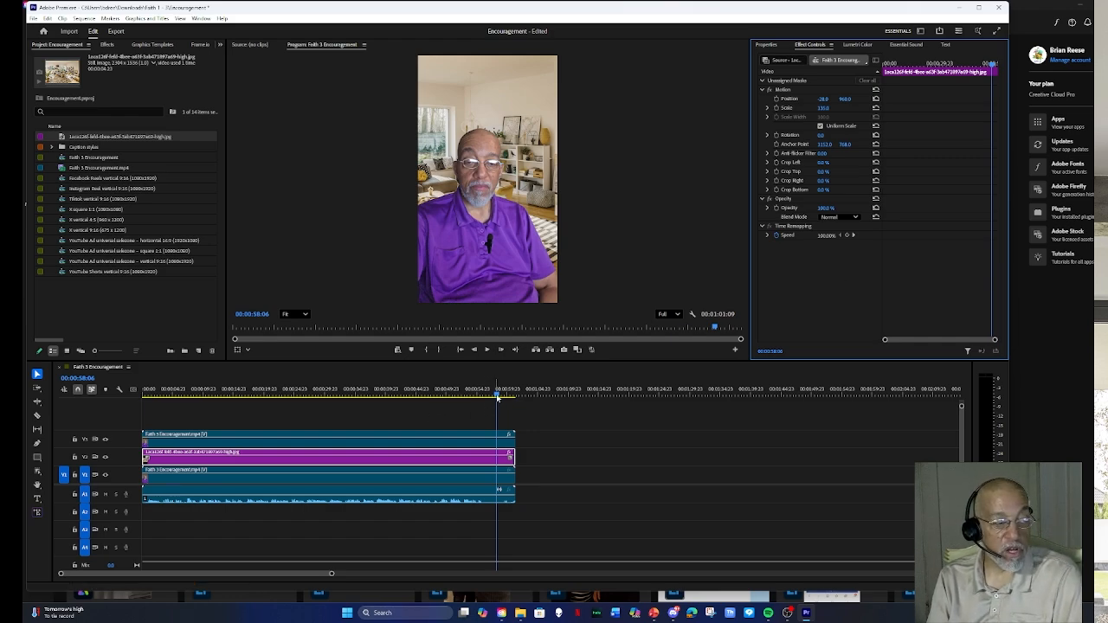
click(436, 394)
drag(435, 396, 169, 395)
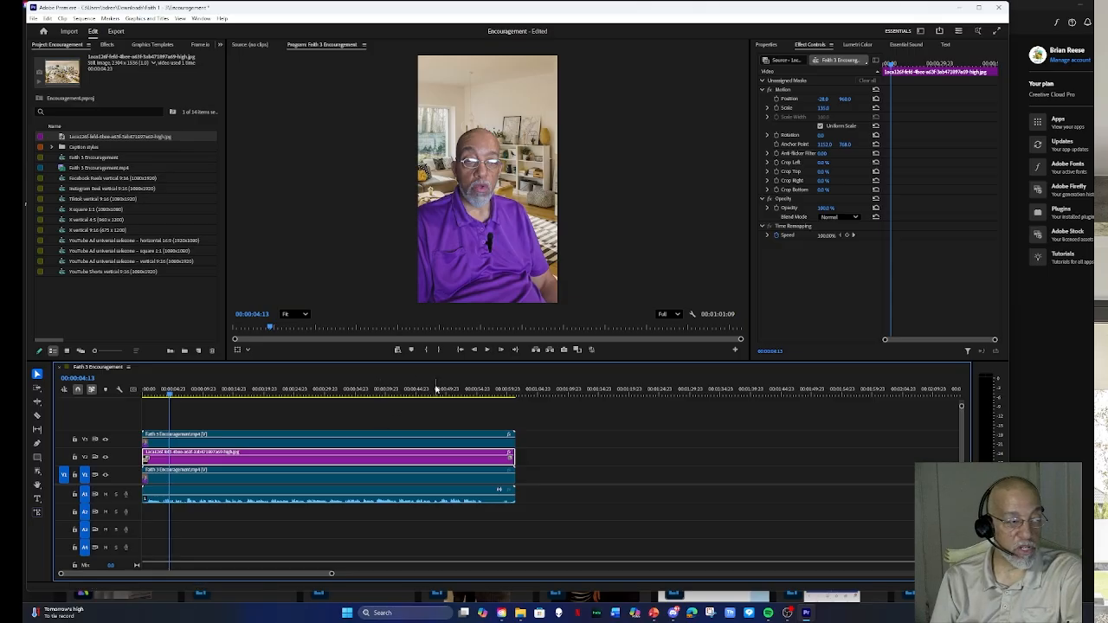
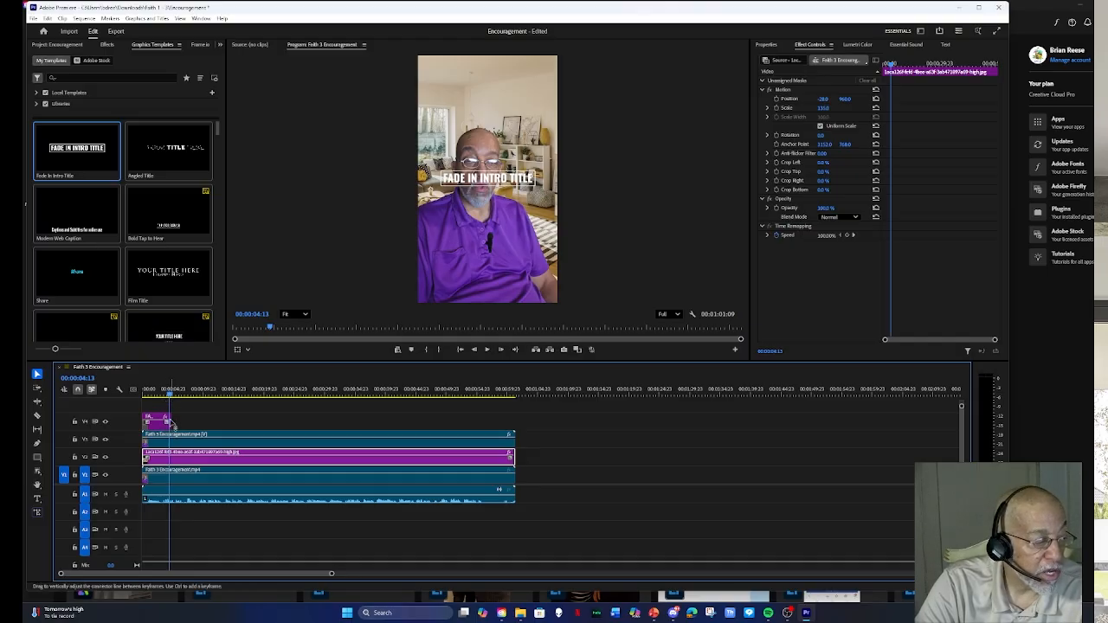
Extend the Fade In Intro Title on track V4 to the end of the video and place the playhead at about 00:00:02:10.
drag(170, 421, 512, 416)
click(148, 399)
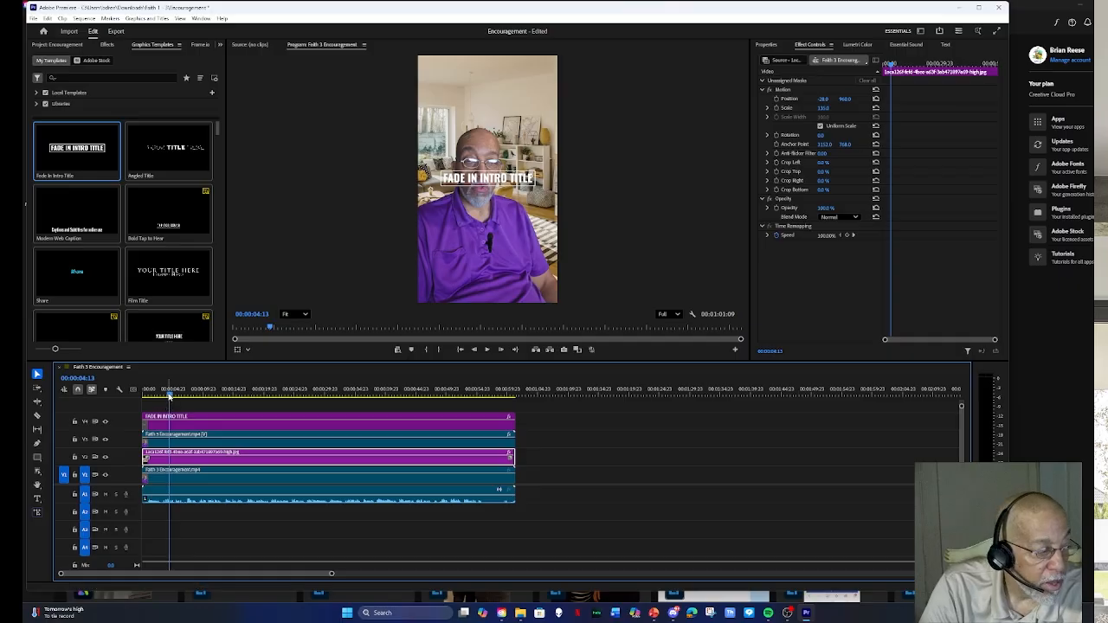
drag(148, 399, 156, 399)
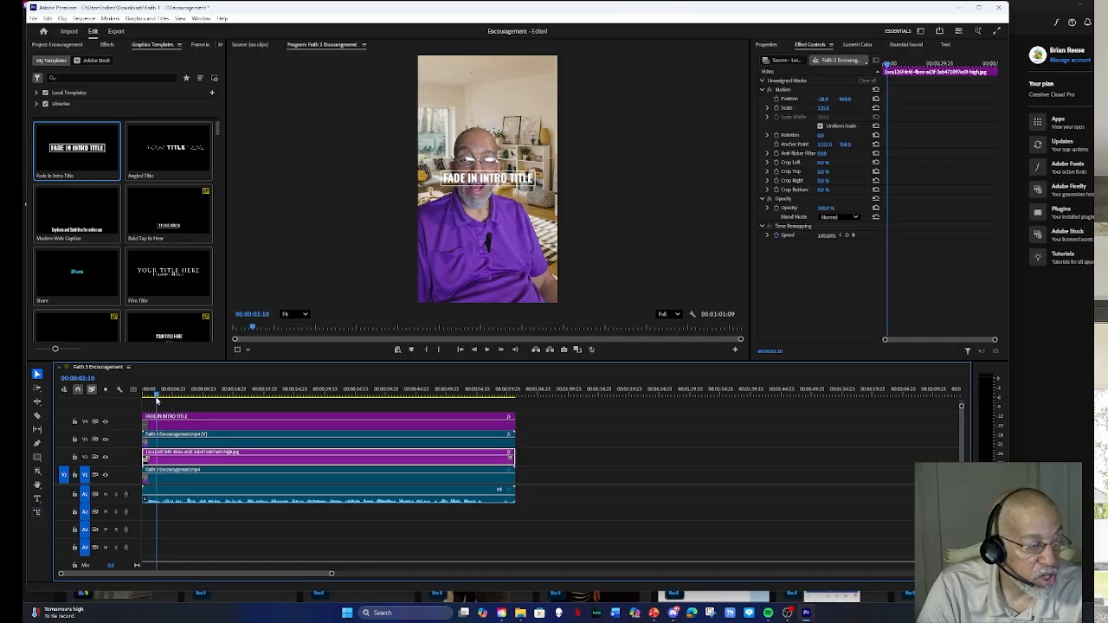
Replace the intro title's text with "CHANGE WORDING".
double_click(457, 179)
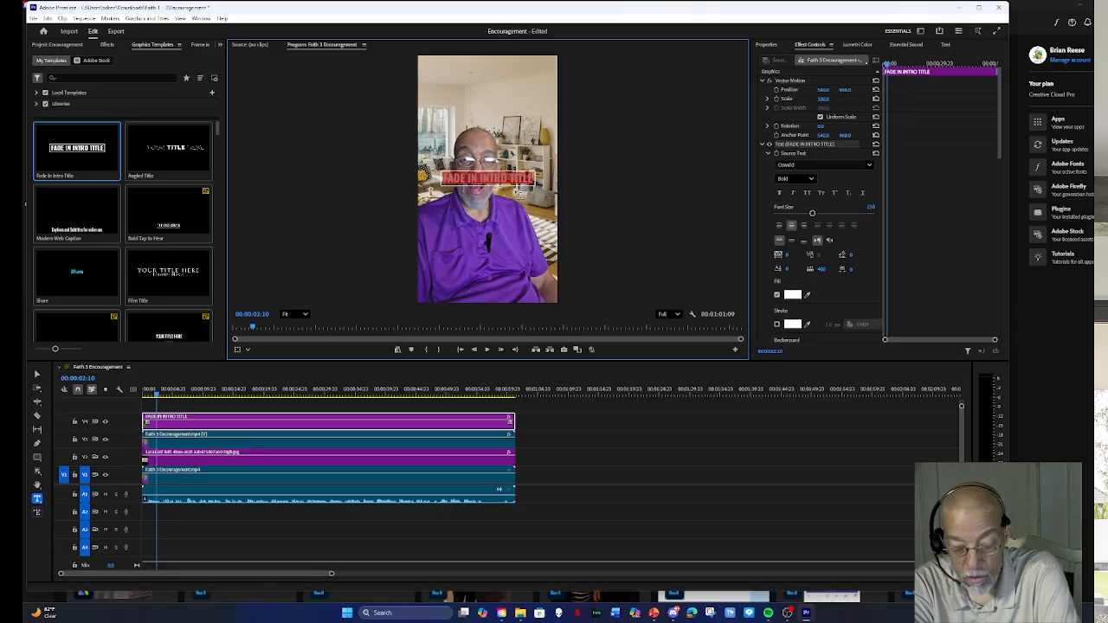
text(cha)
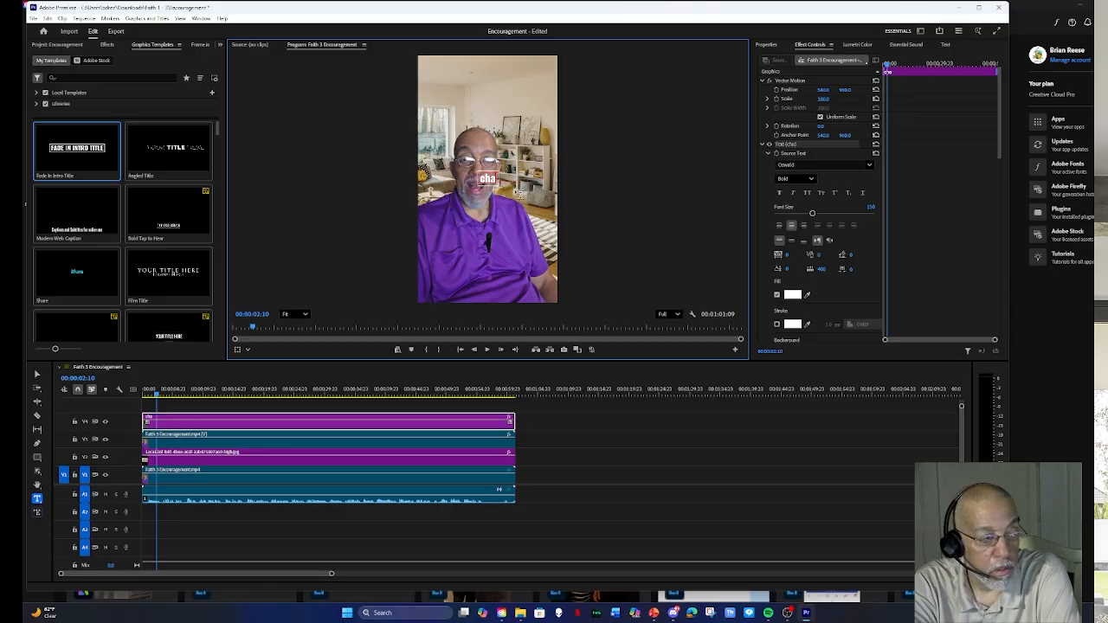
key(BackSpace)
key(BackSpace)
key(BackSpace)
text(CHANGE)
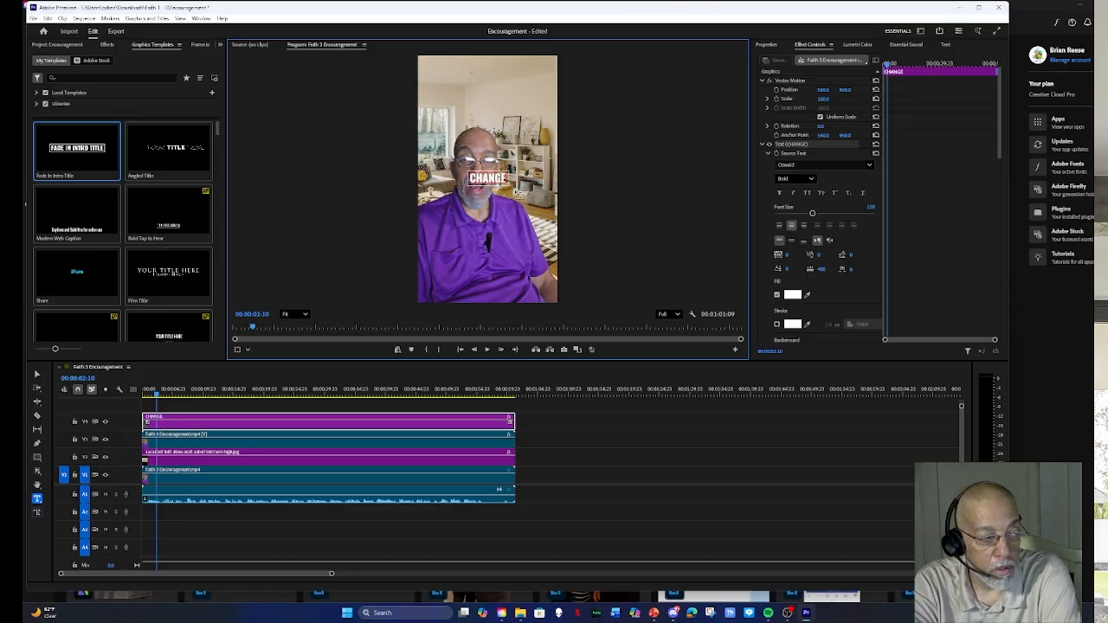
text( WORDING)
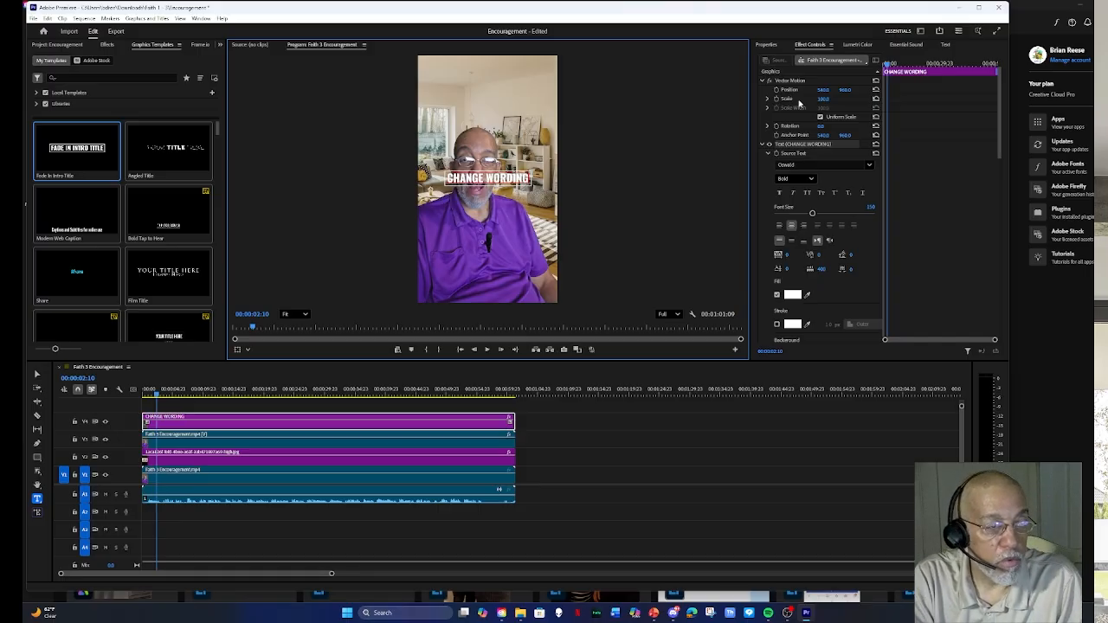
Move the CHANGE WORDING title above the man's head, to a position of about 500, 500.
click(801, 48)
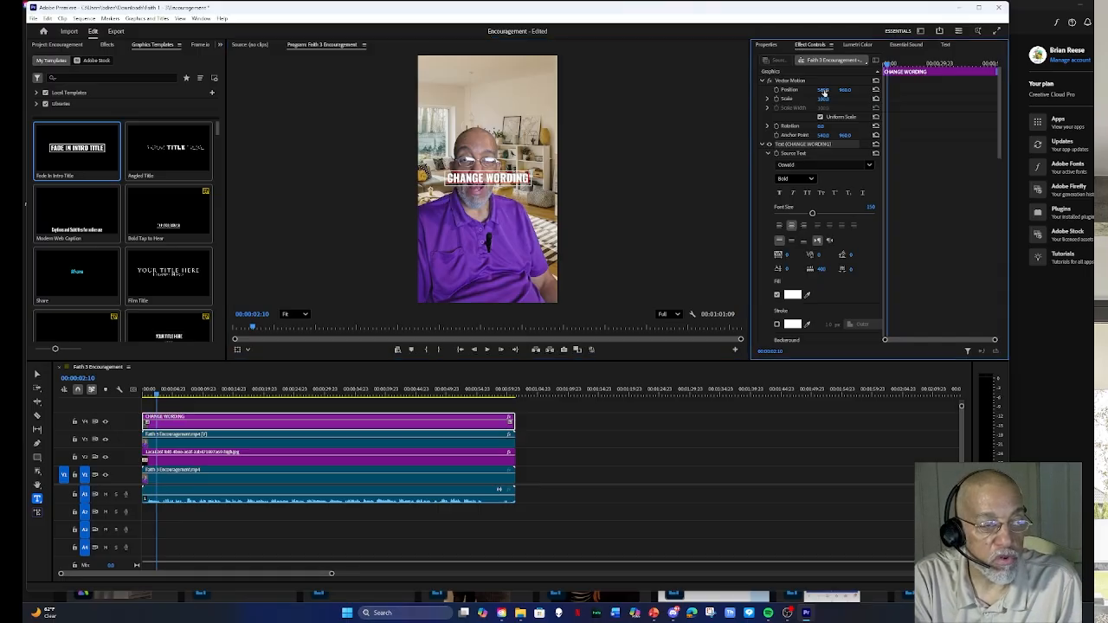
drag(822, 90, 849, 94)
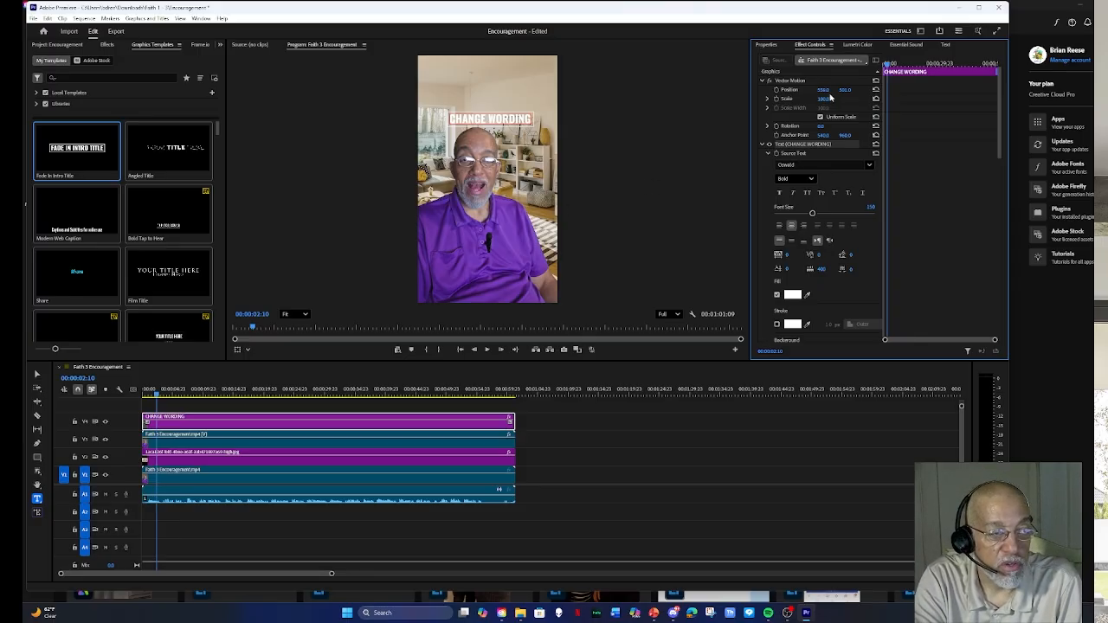
drag(823, 91, 774, 91)
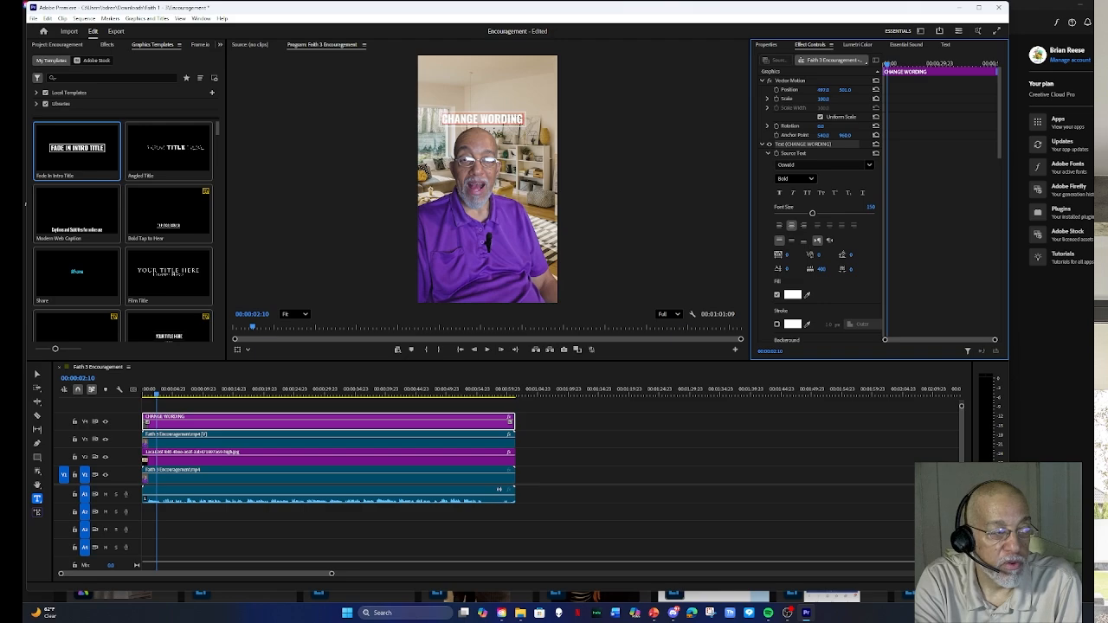
Try to give the CHANGE WORDING title a red outer stroke.
click(767, 45)
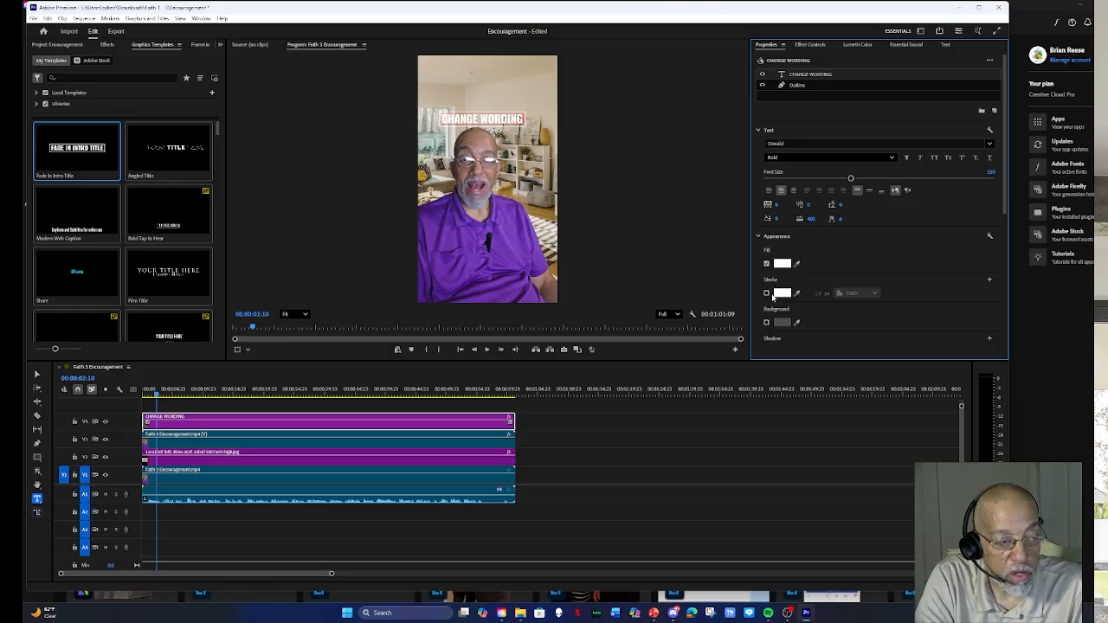
click(767, 294)
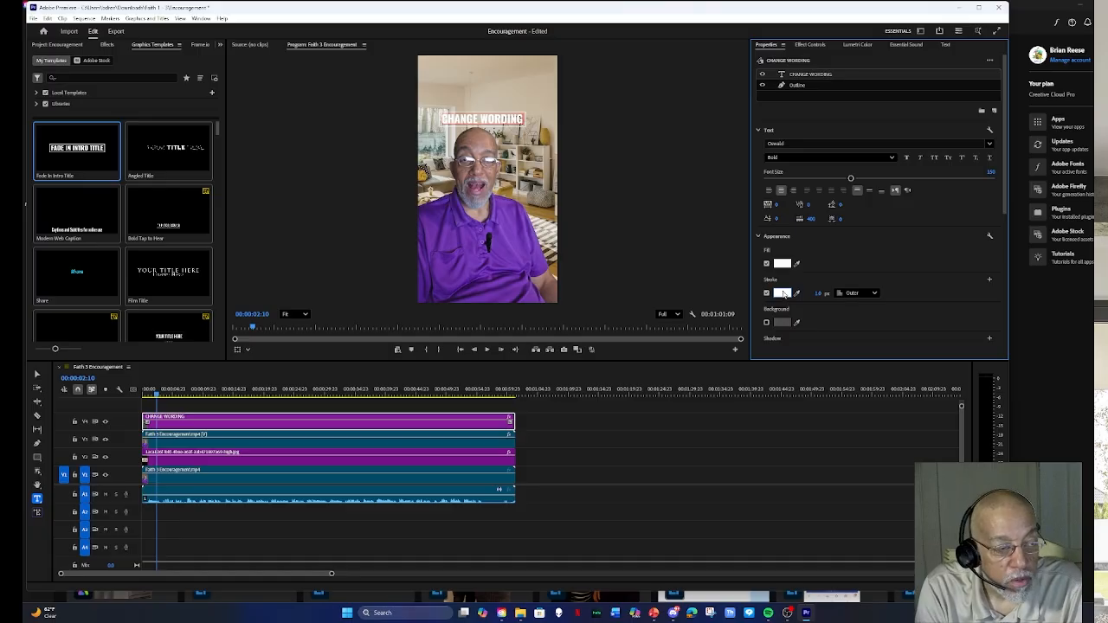
click(783, 294)
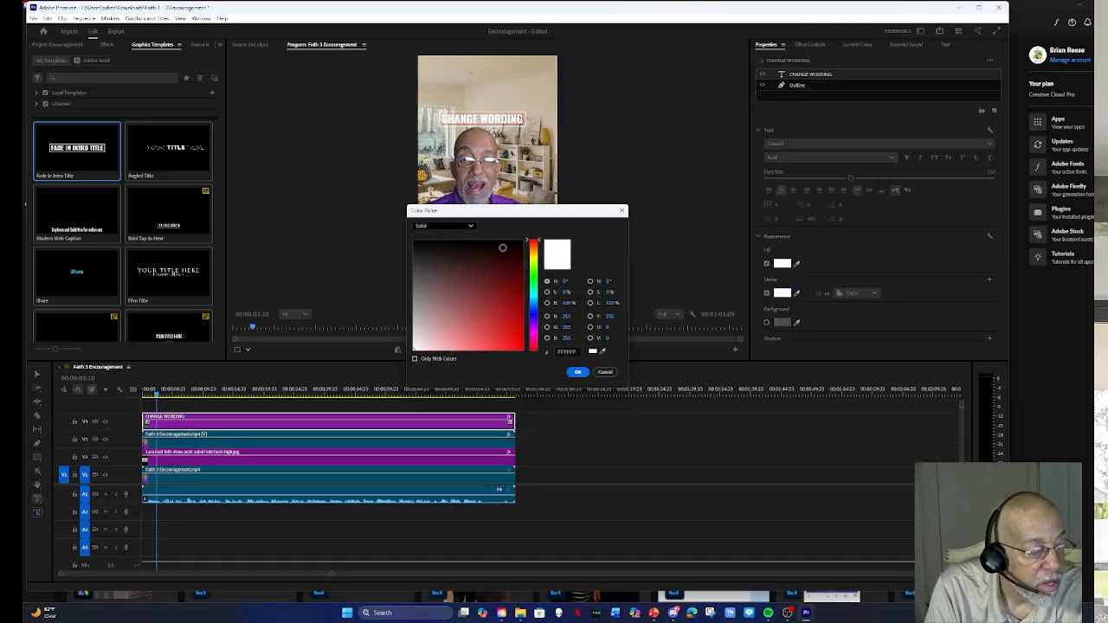
click(500, 316)
click(578, 374)
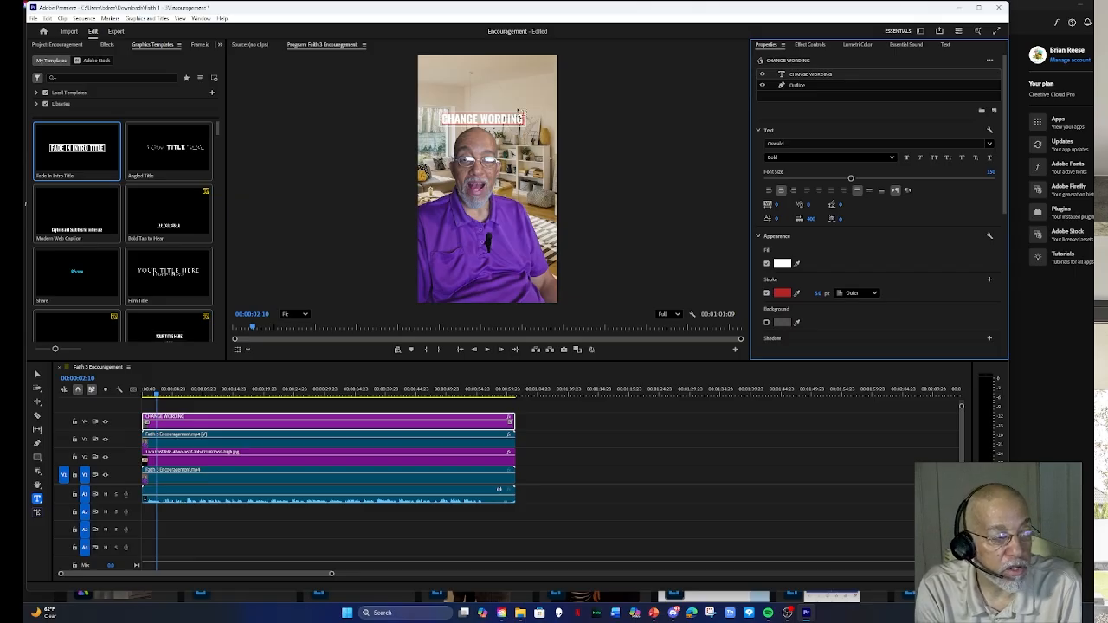
Apply a red outer stroke about 10 px wide to all of the CHANGE WORDING text.
drag(522, 119, 440, 119)
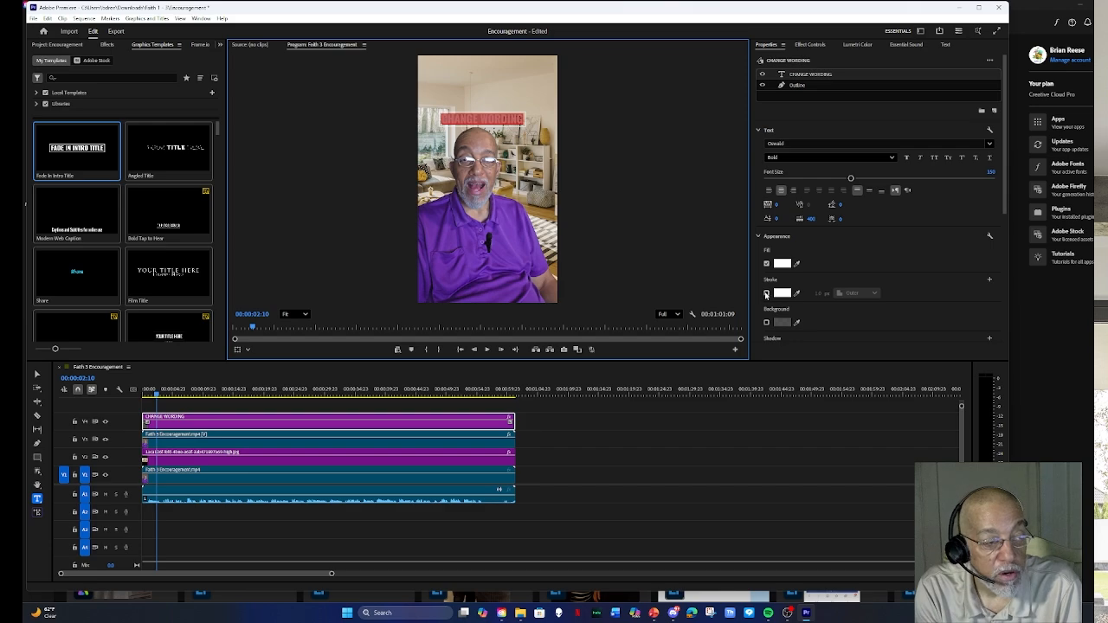
click(766, 294)
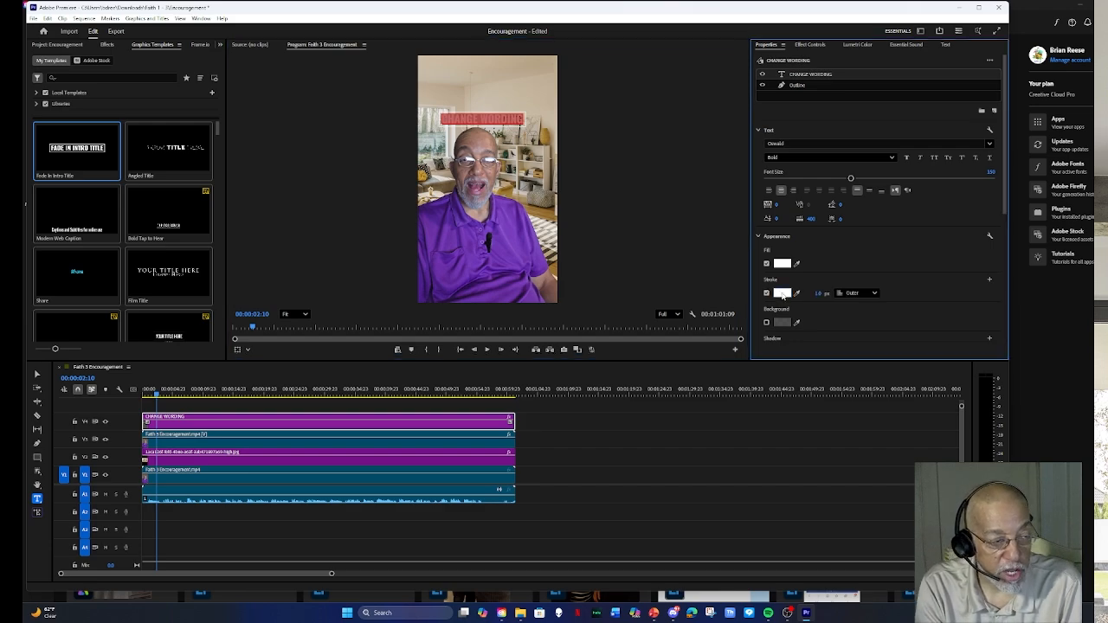
click(782, 294)
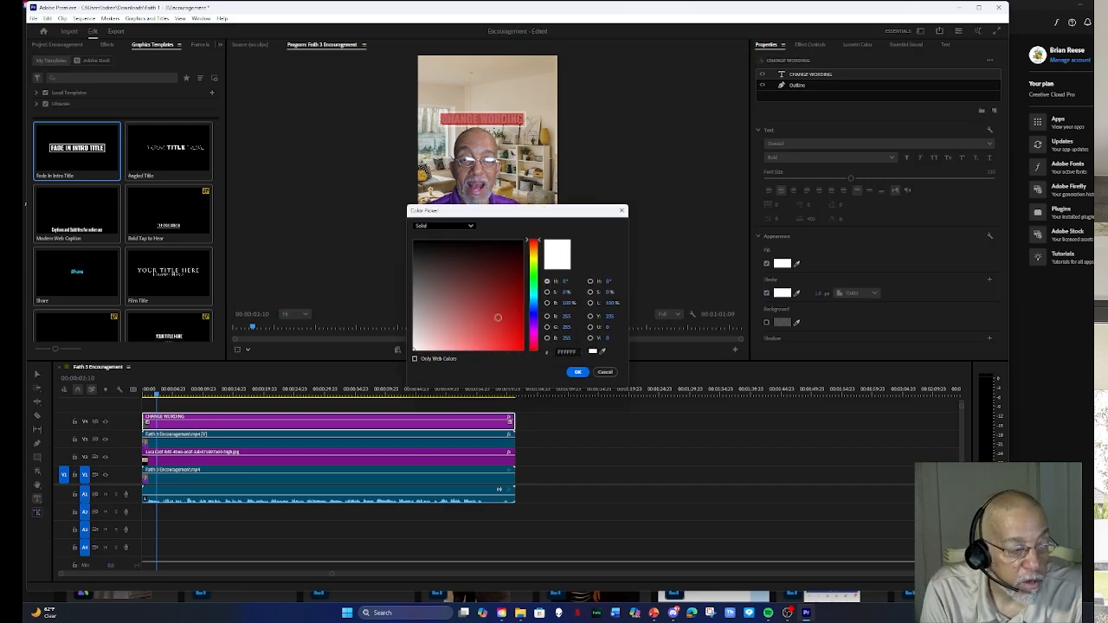
click(499, 316)
click(578, 373)
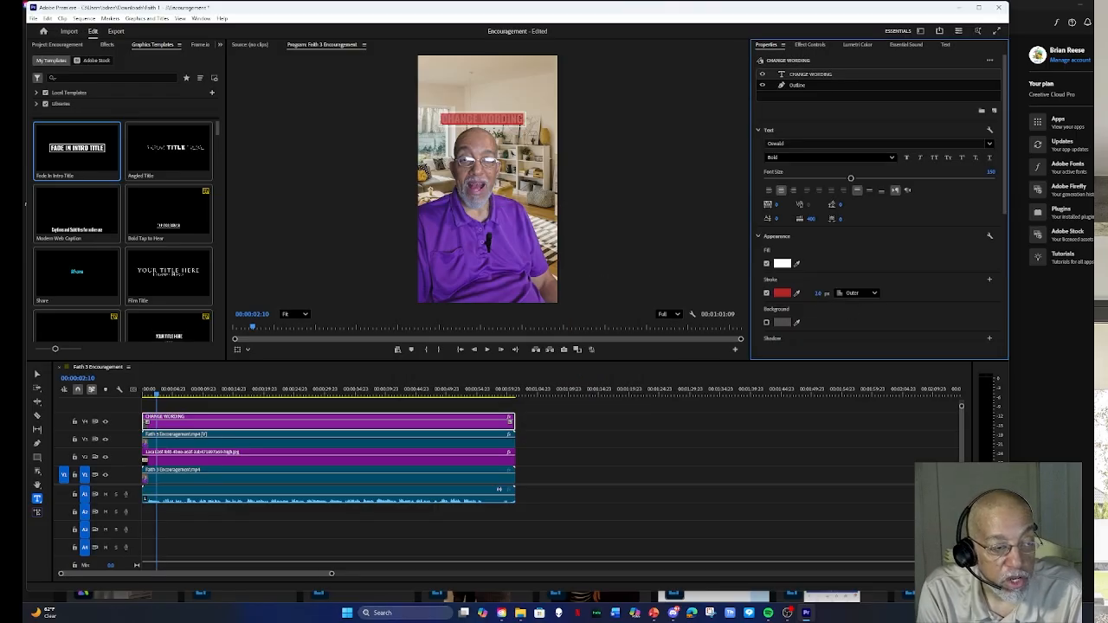
drag(818, 293, 827, 293)
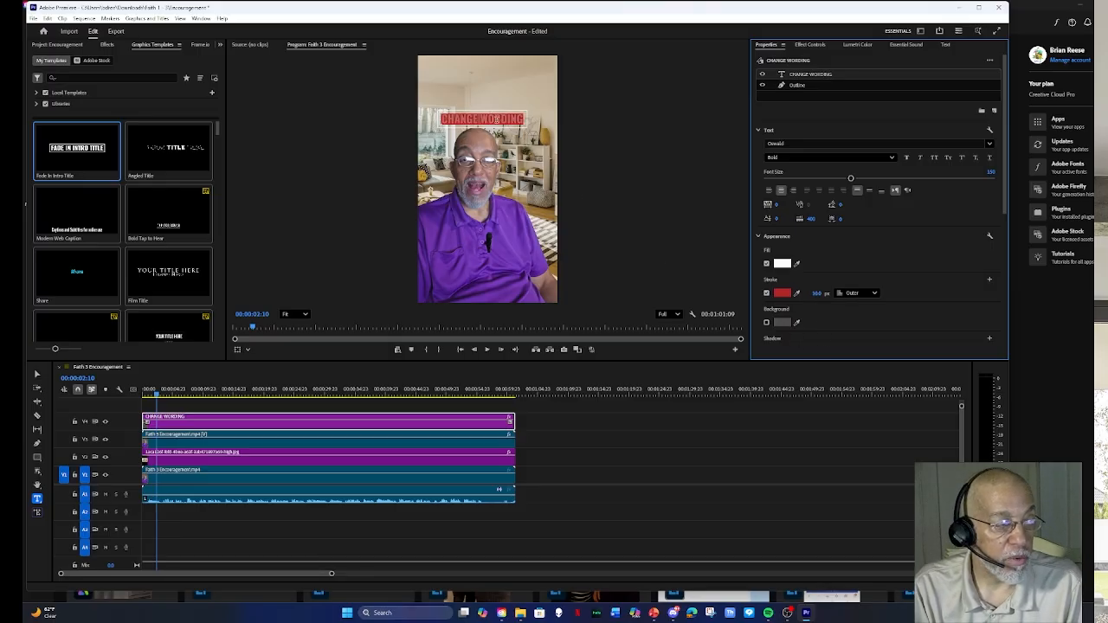
click(496, 119)
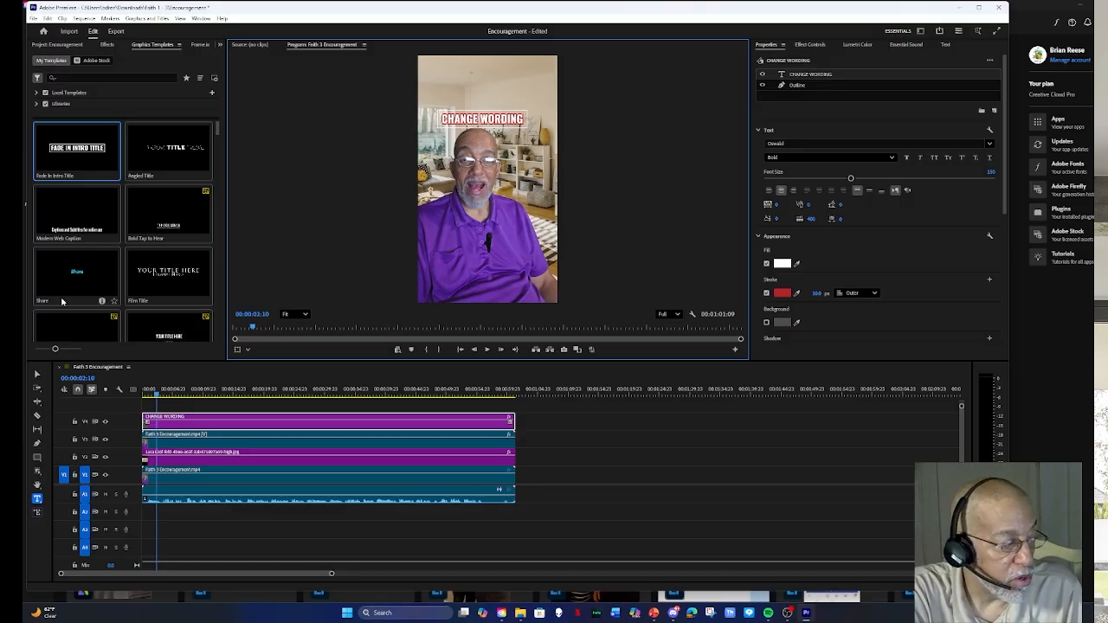
Add a second Fade In Intro Title at the start of track V5 and replace its text with "THIS IS A SCROLL STOPPER".
click(63, 156)
drag(123, 222, 149, 407)
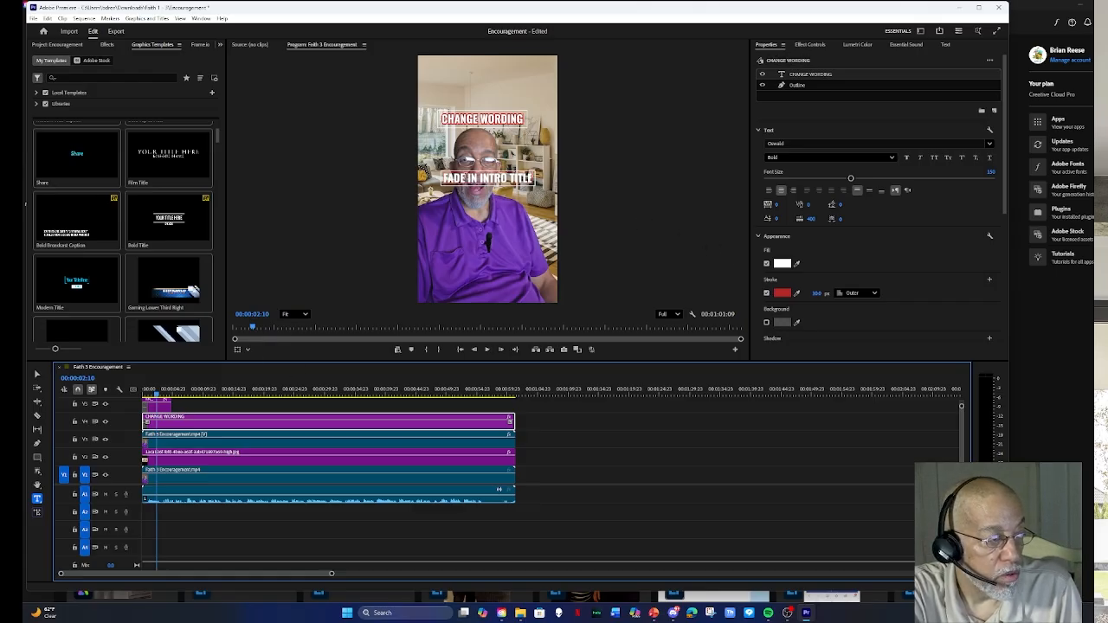
click(487, 178)
drag(445, 179, 535, 180)
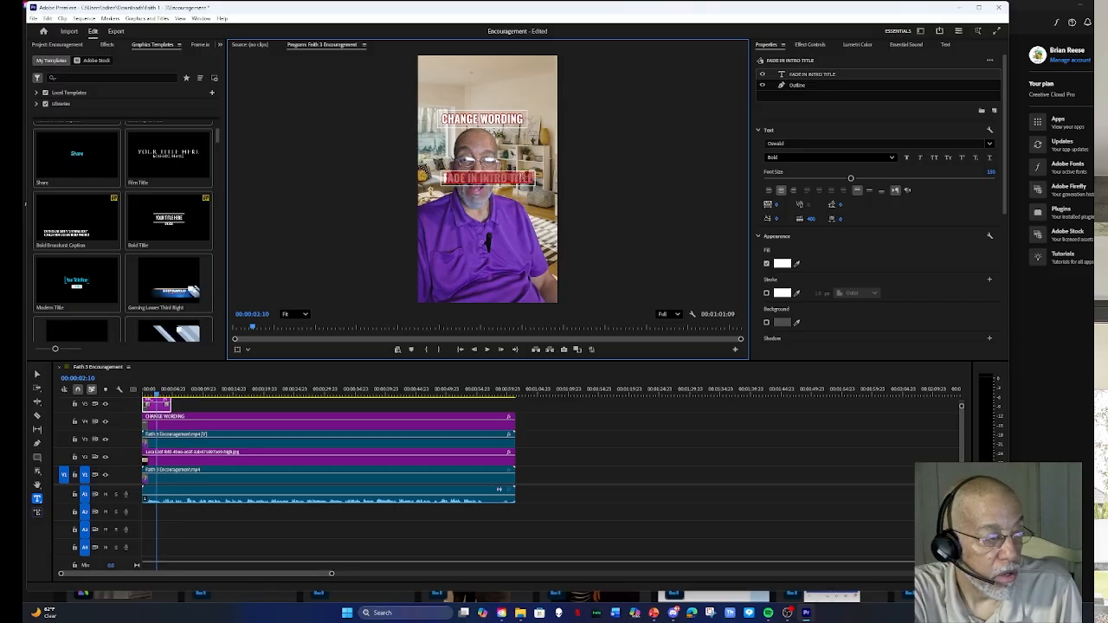
key(BackSpace)
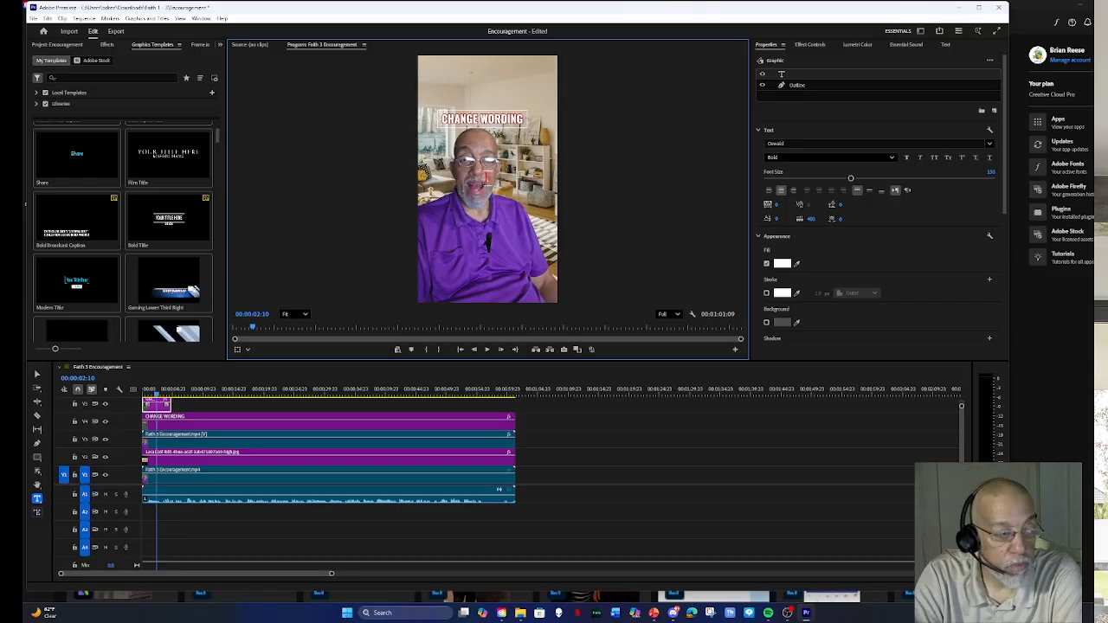
text(THIS)
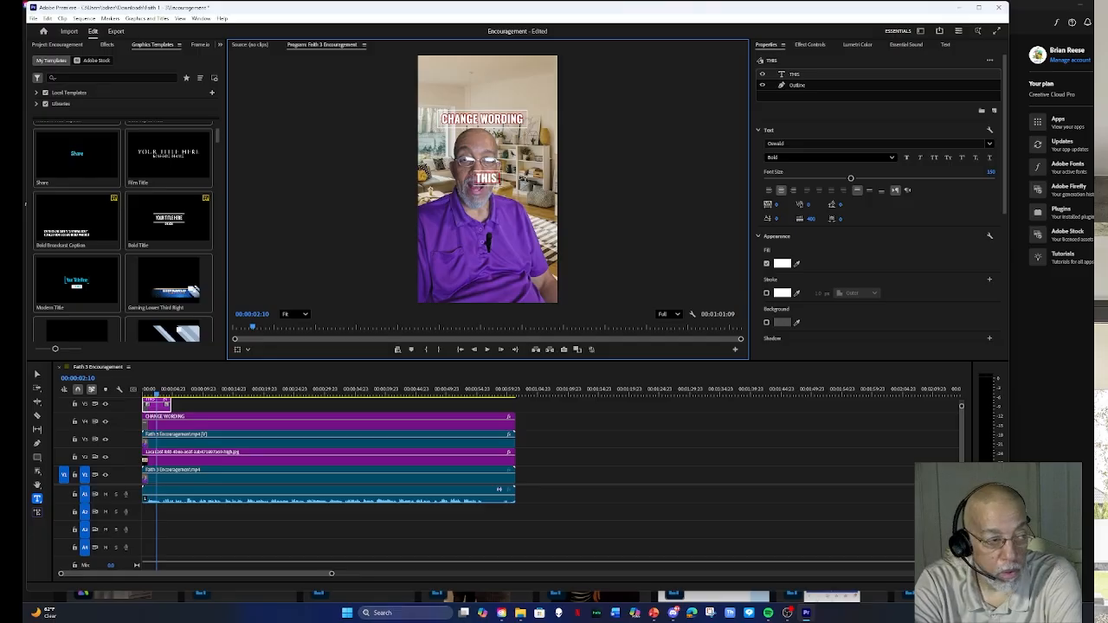
text( IS A S)
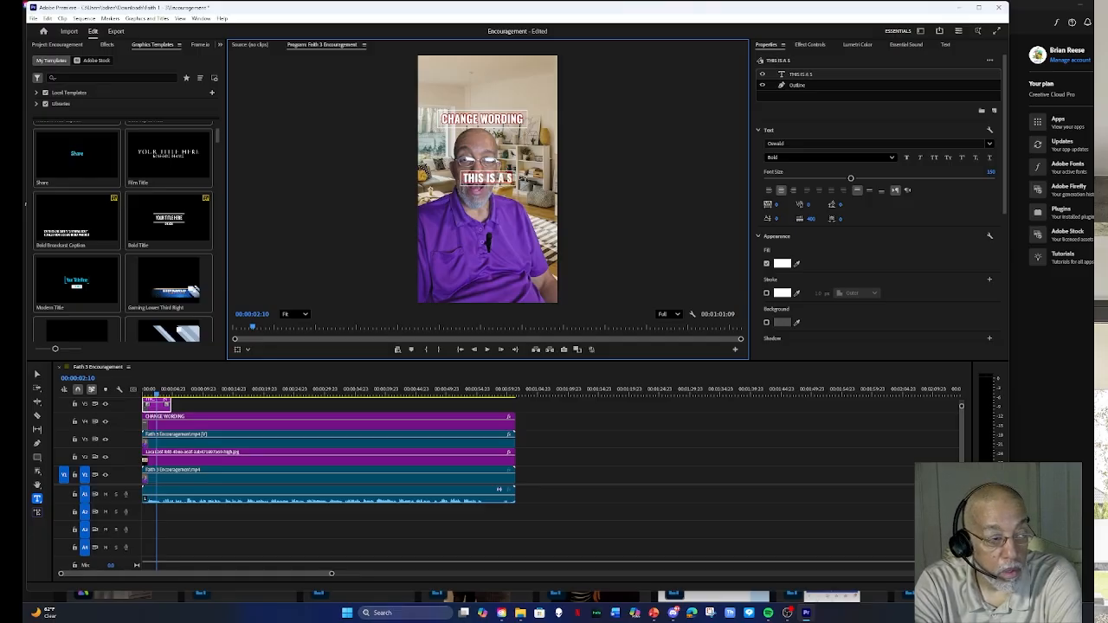
text(CROLL)
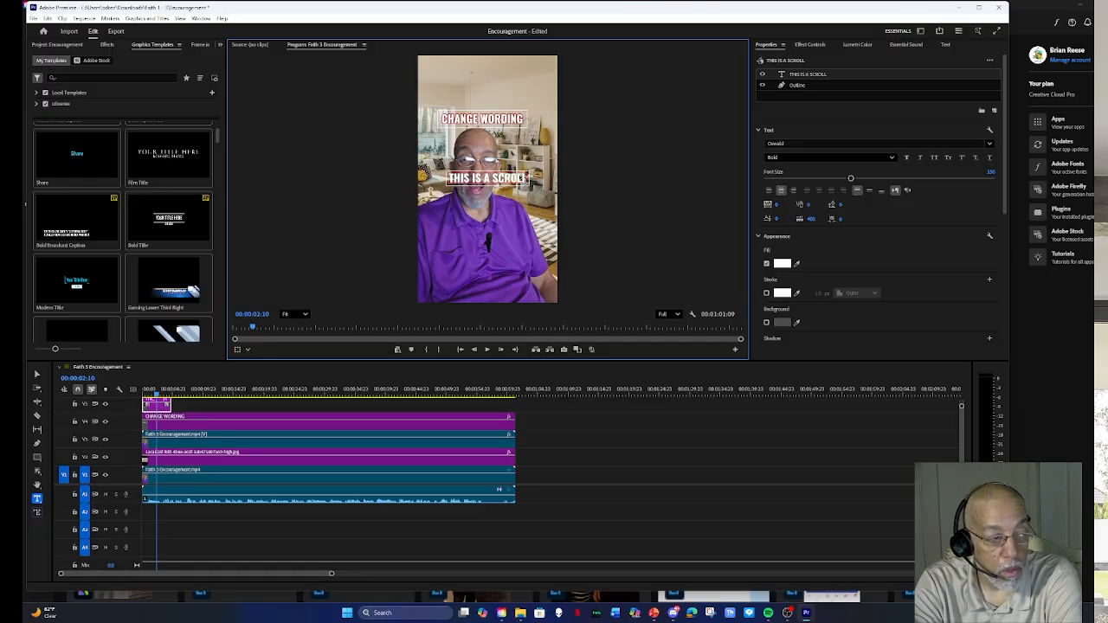
text( STOPPER)
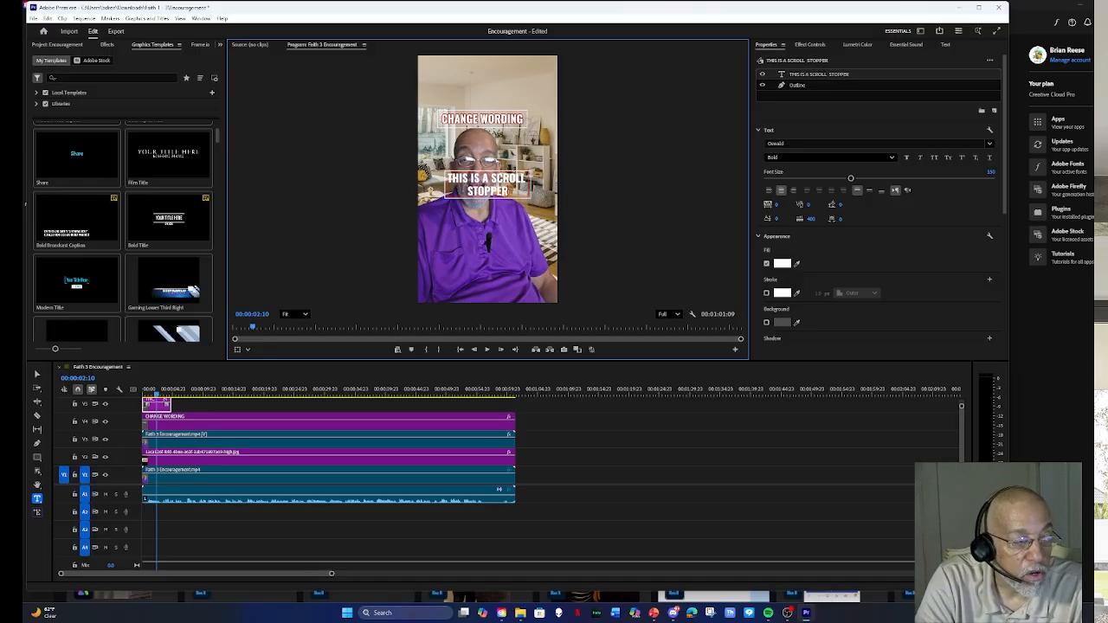
Left-align the whole second title text and give it a red outer stroke with colour B21818.
drag(531, 192, 445, 179)
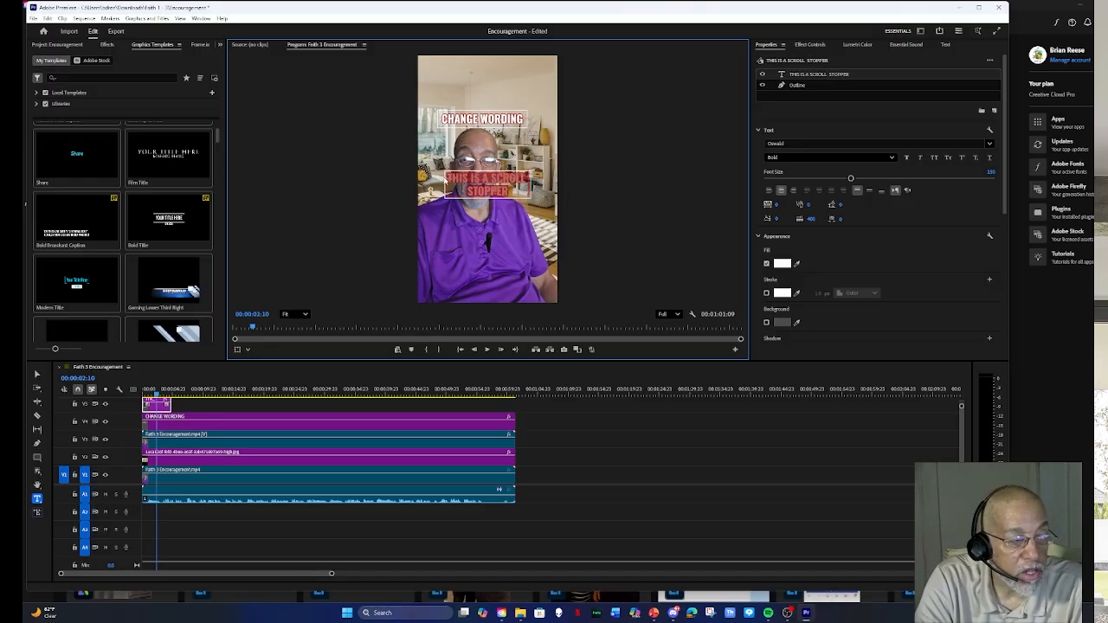
click(767, 196)
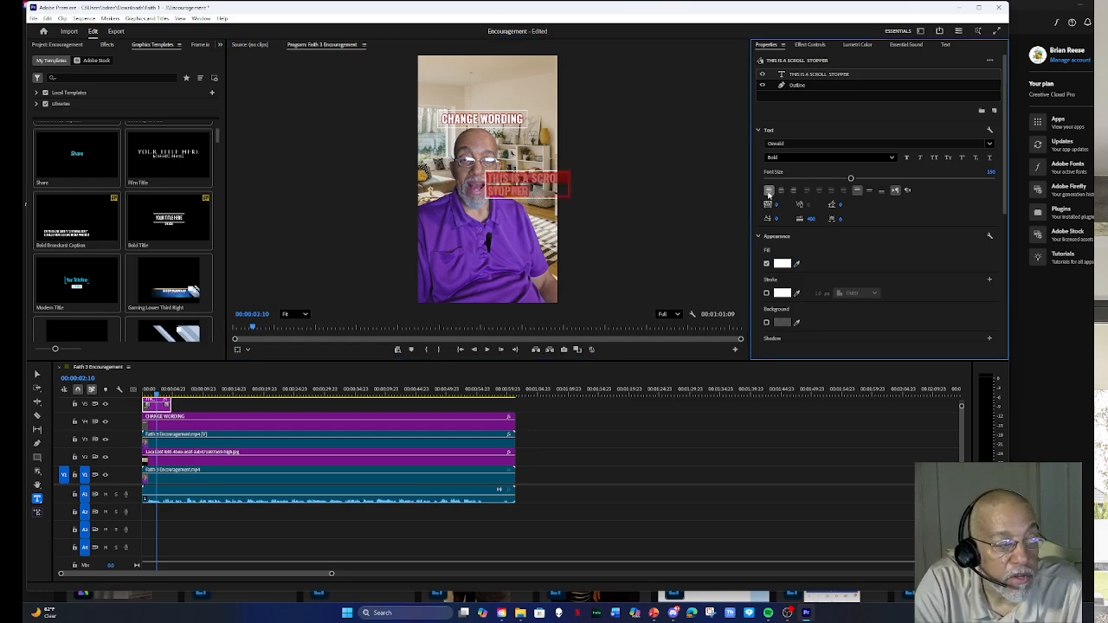
click(766, 293)
click(781, 293)
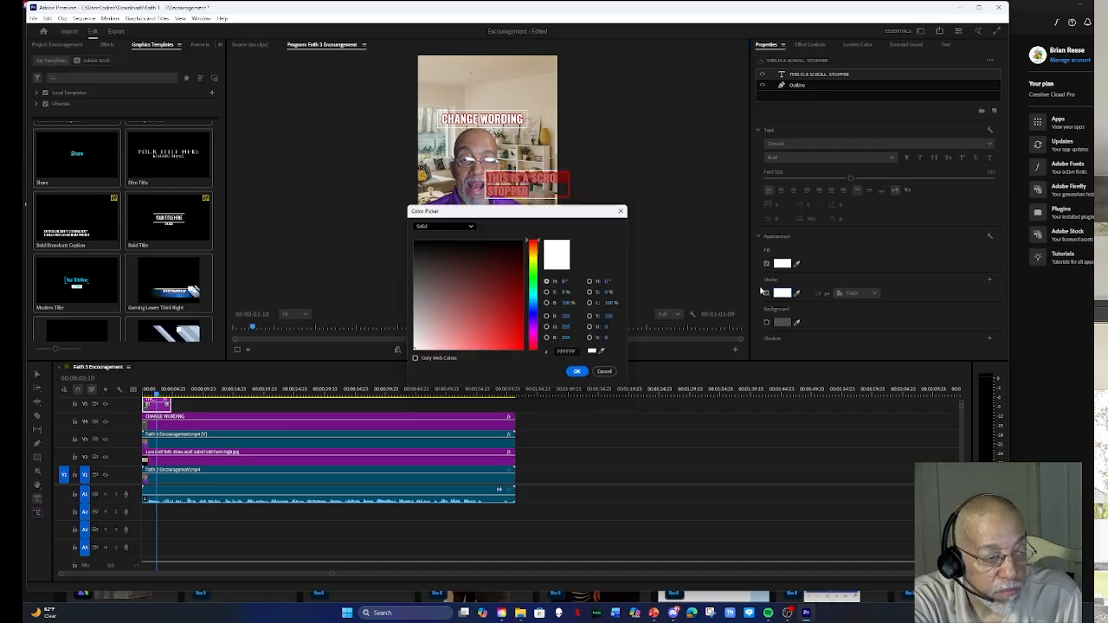
click(508, 316)
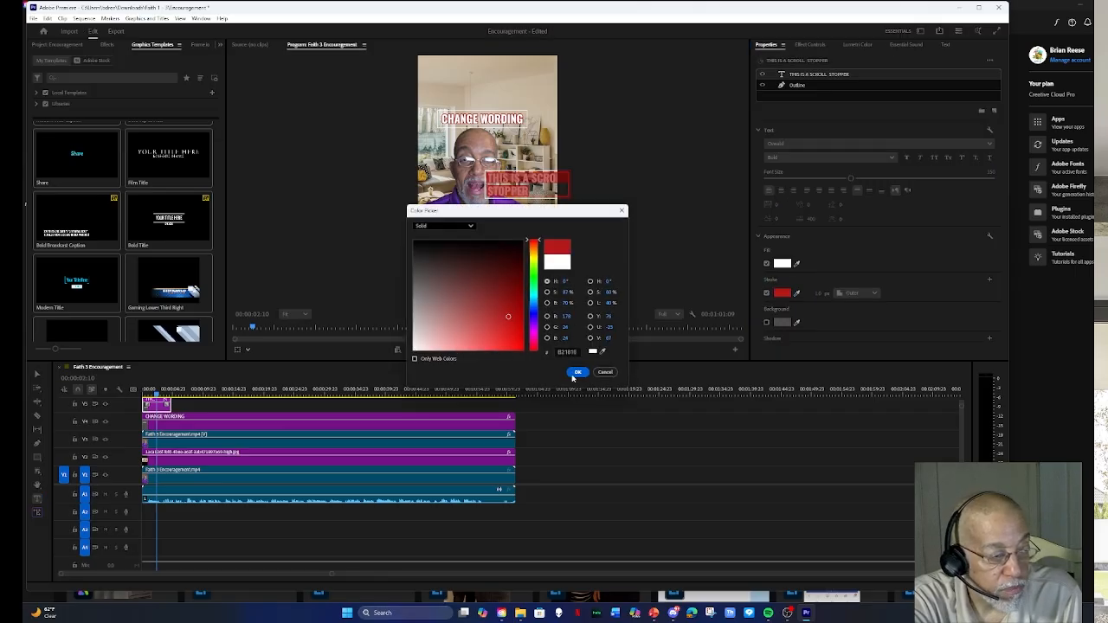
click(577, 372)
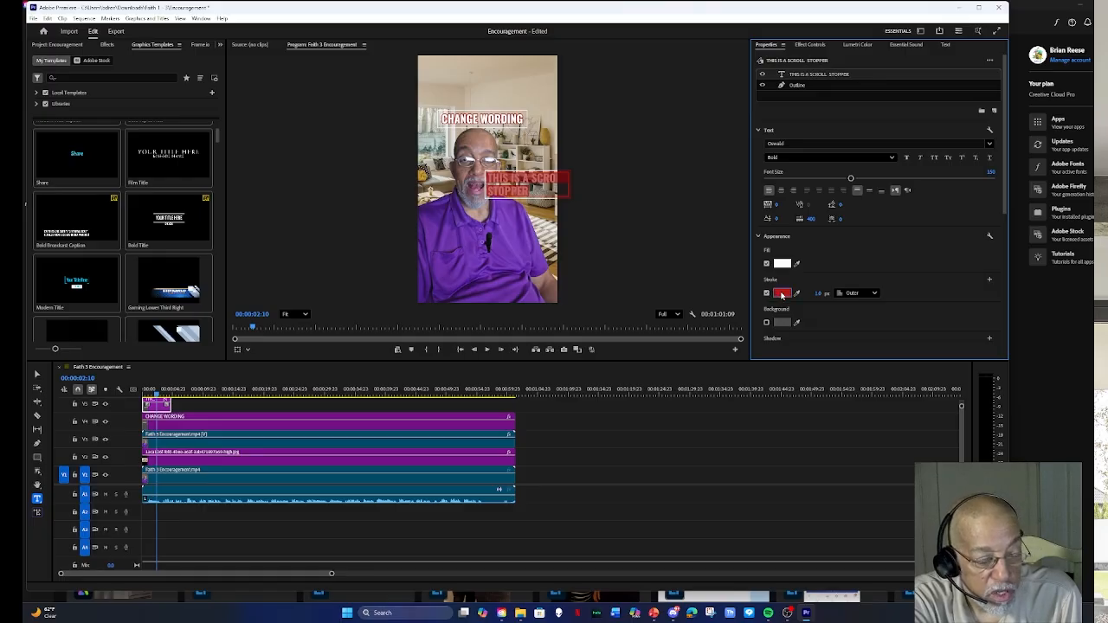
click(782, 293)
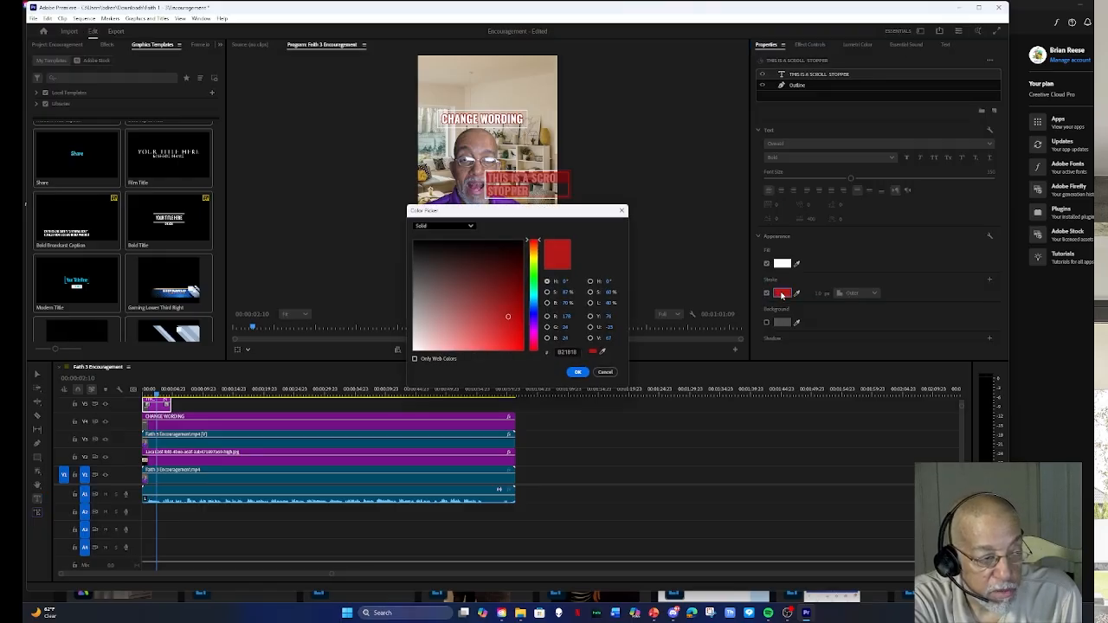
click(622, 210)
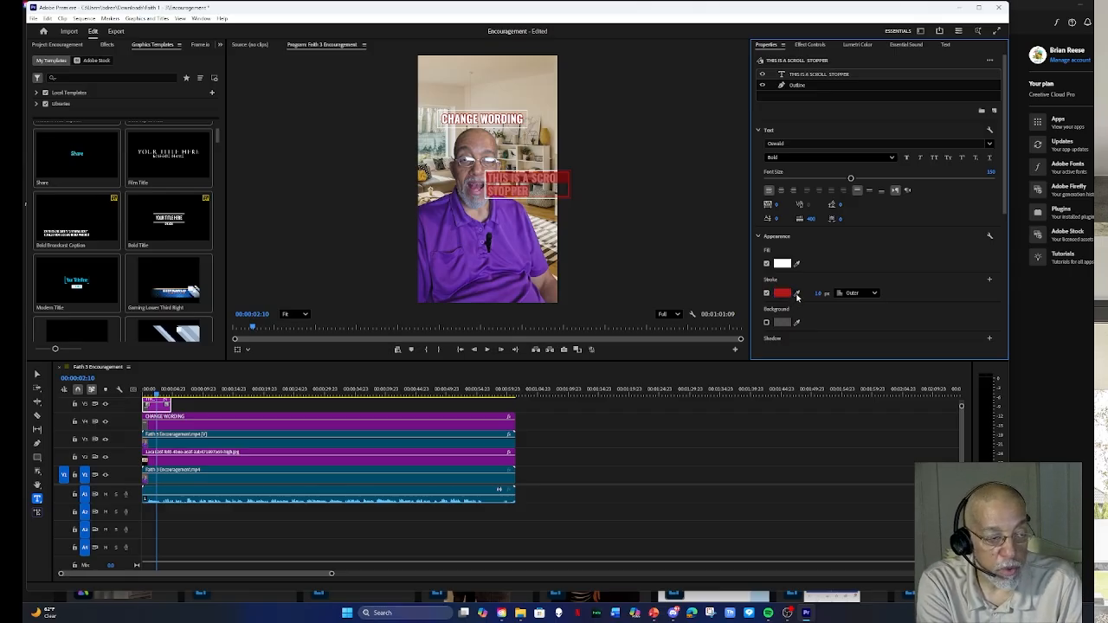
click(797, 295)
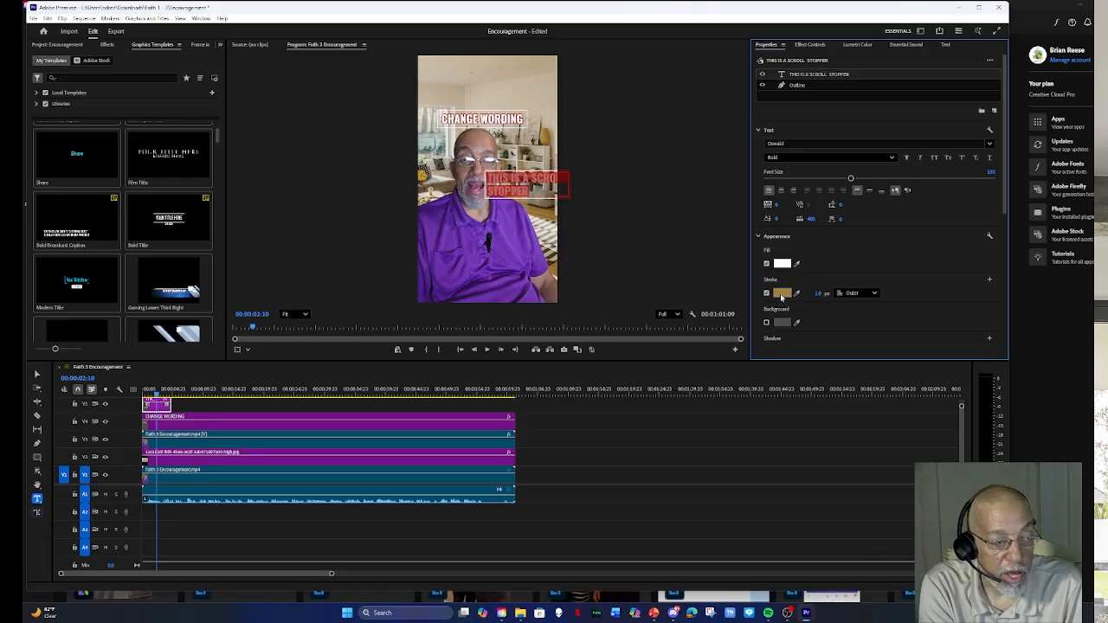
Change the second title's stroke to dark red 8F1523, widen it to about 9 px, and switch to the Selection tool.
click(783, 293)
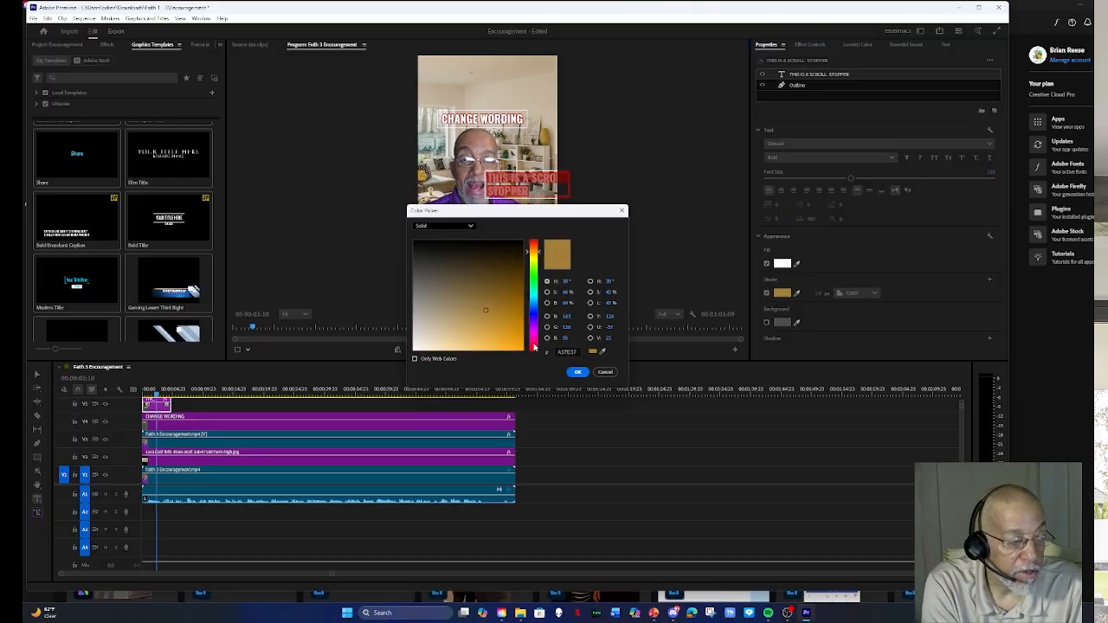
click(533, 346)
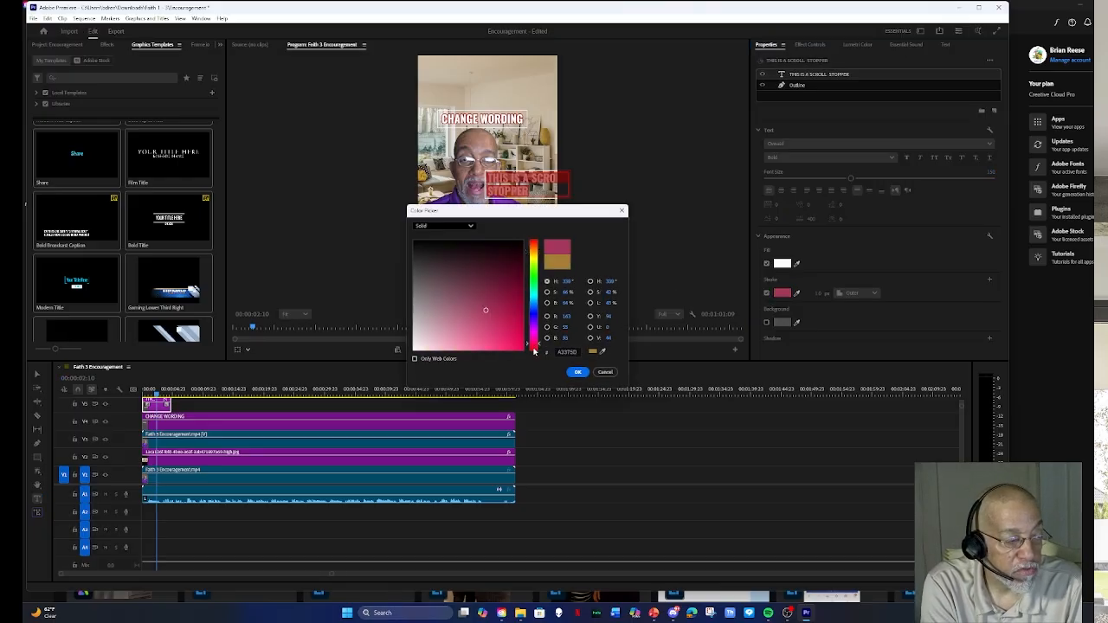
click(533, 348)
click(507, 302)
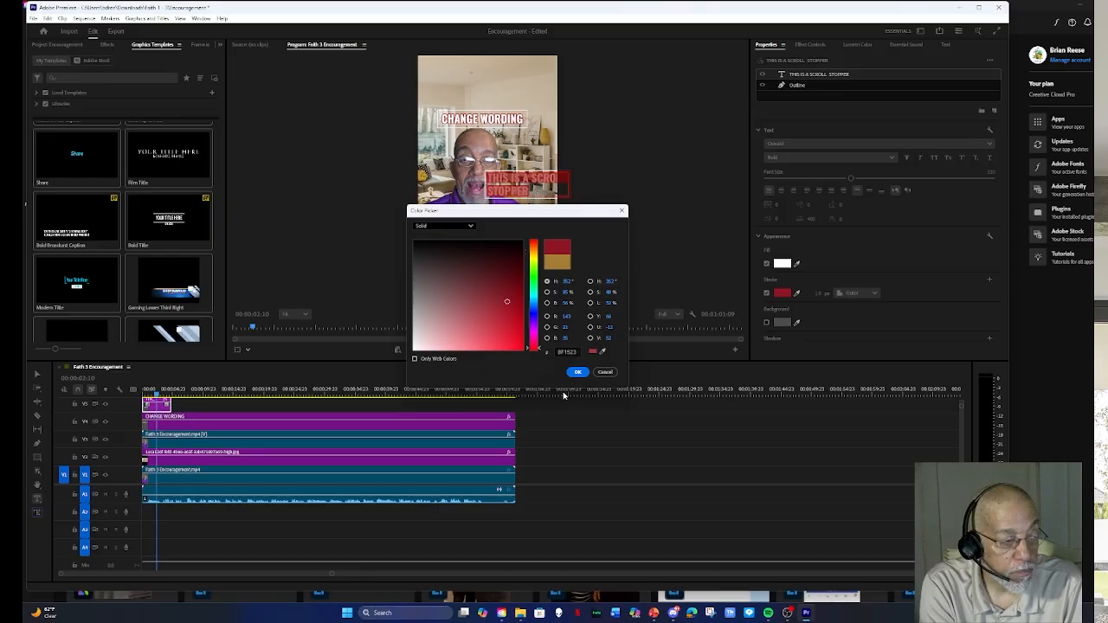
click(578, 372)
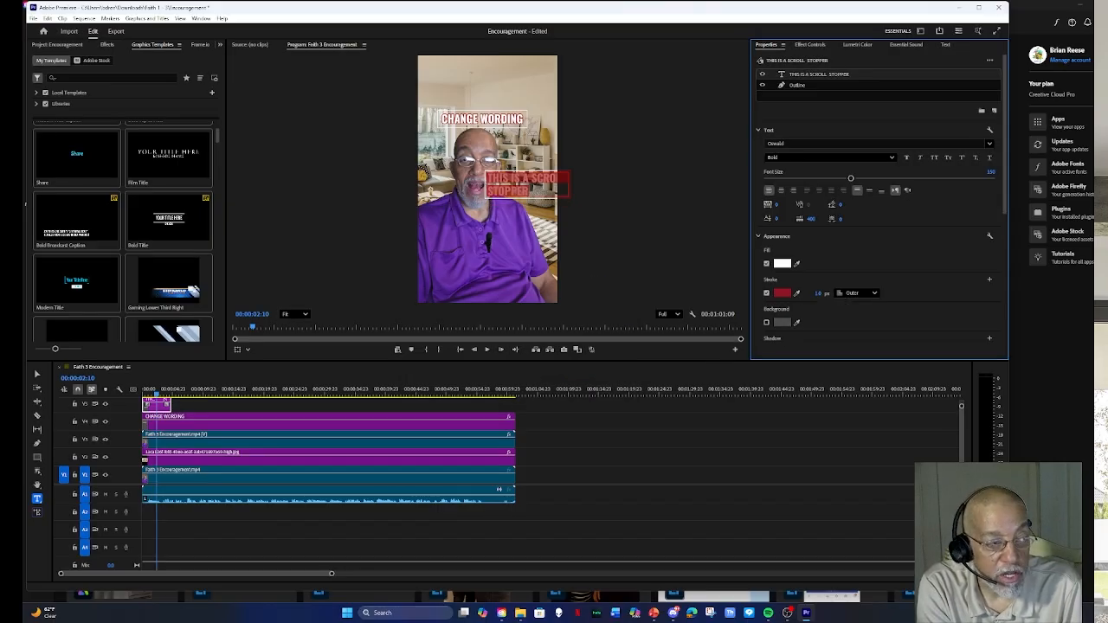
drag(818, 293, 826, 293)
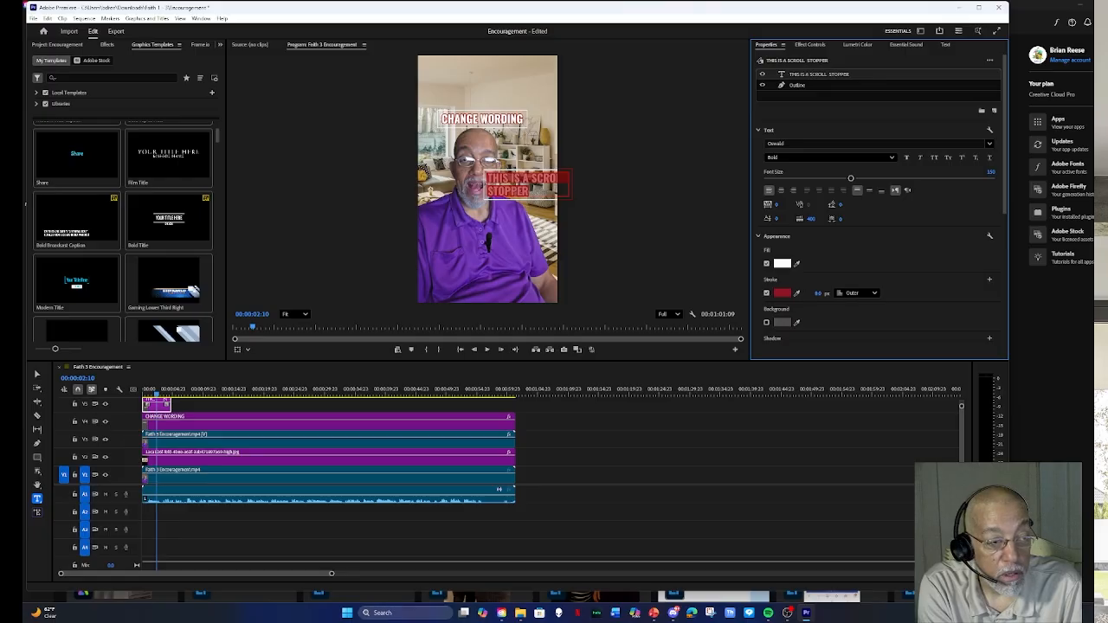
drag(825, 293, 819, 294)
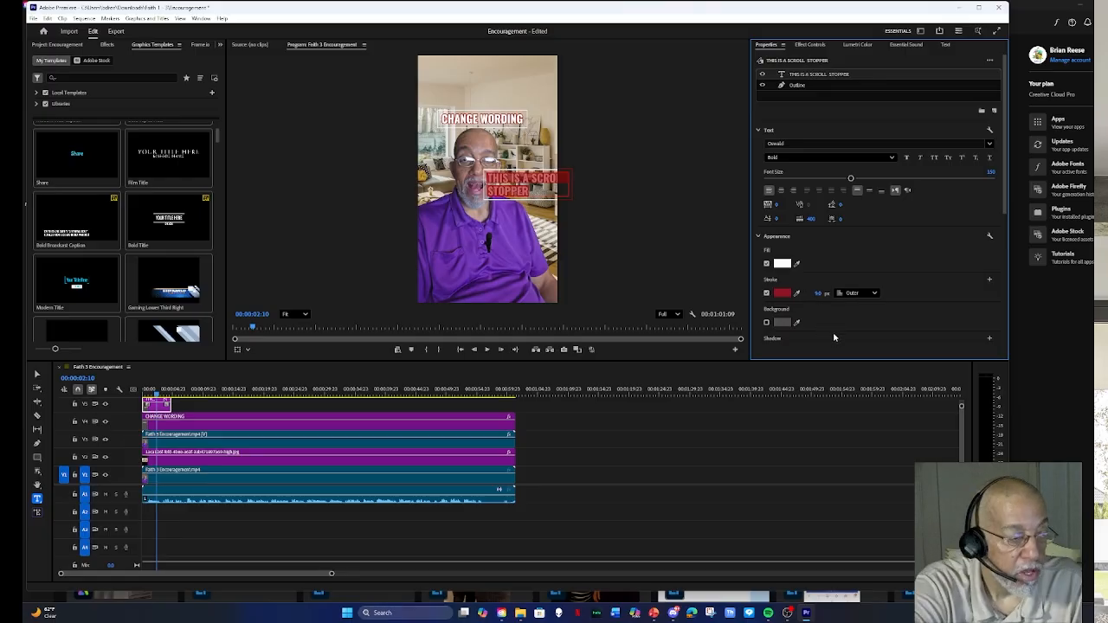
click(36, 375)
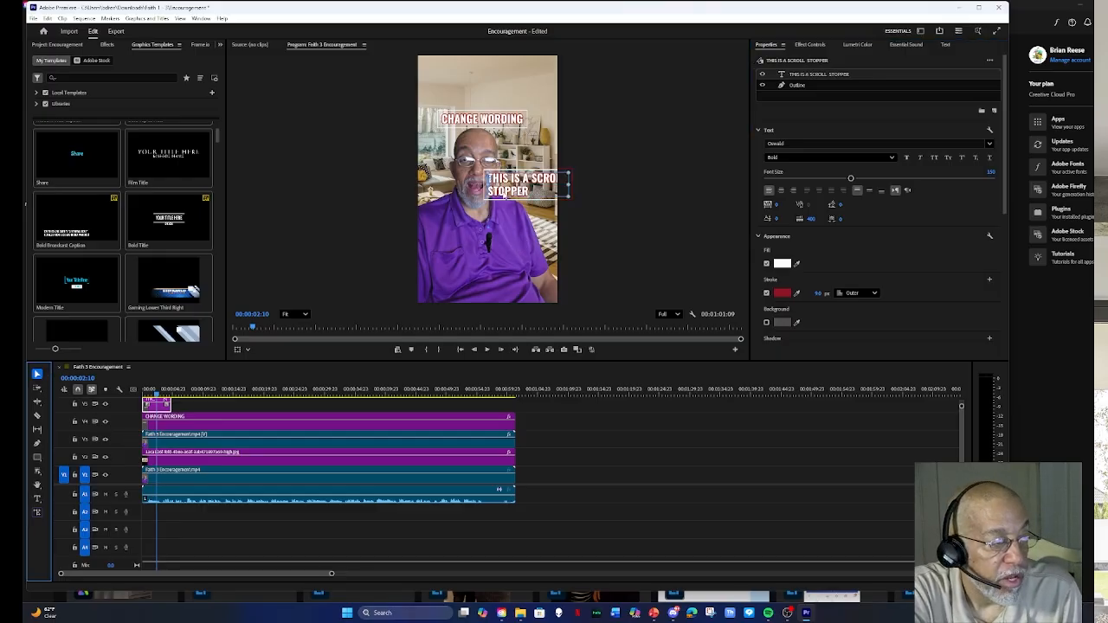
Move the THIS IS A SCROLL STOPPER title down over the speaker's chest and extend its clip on V5 to about 7 seconds.
drag(520, 184, 461, 235)
mouse_move(489, 239)
mouse_down()
mouse_move(489, 249)
mouse_move(522, 225)
mouse_move(486, 243)
mouse_up()
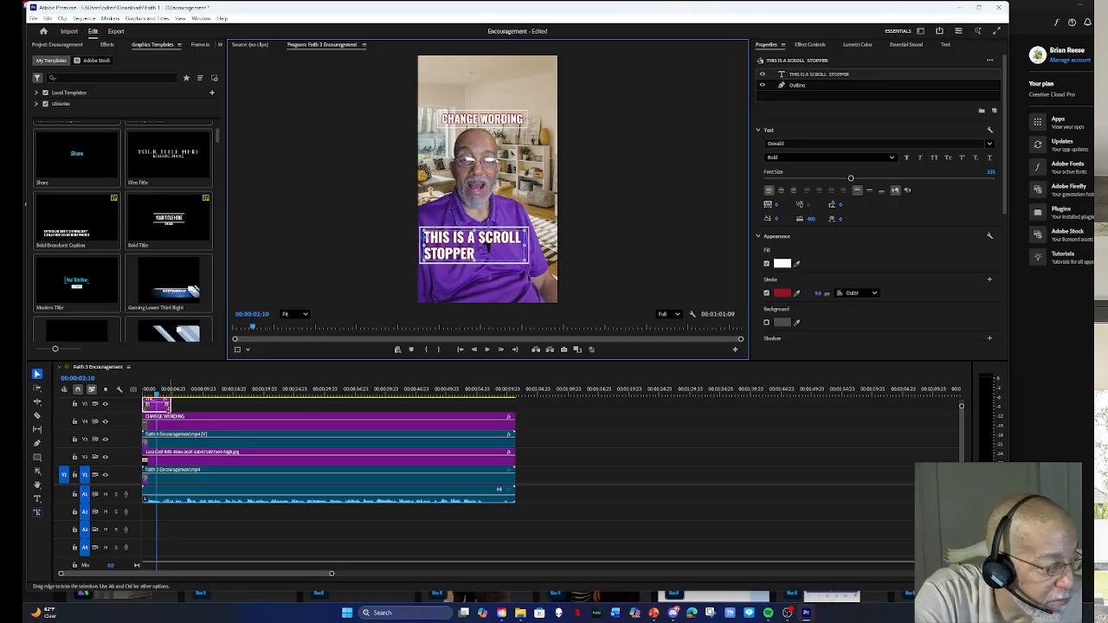
drag(171, 404, 183, 405)
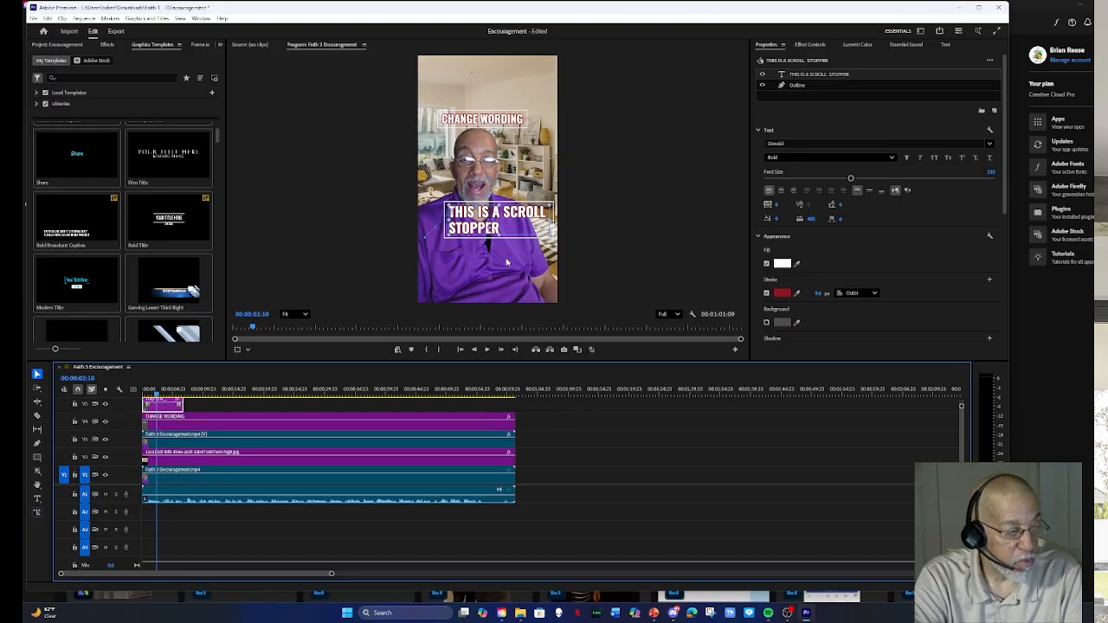
drag(500, 228, 478, 233)
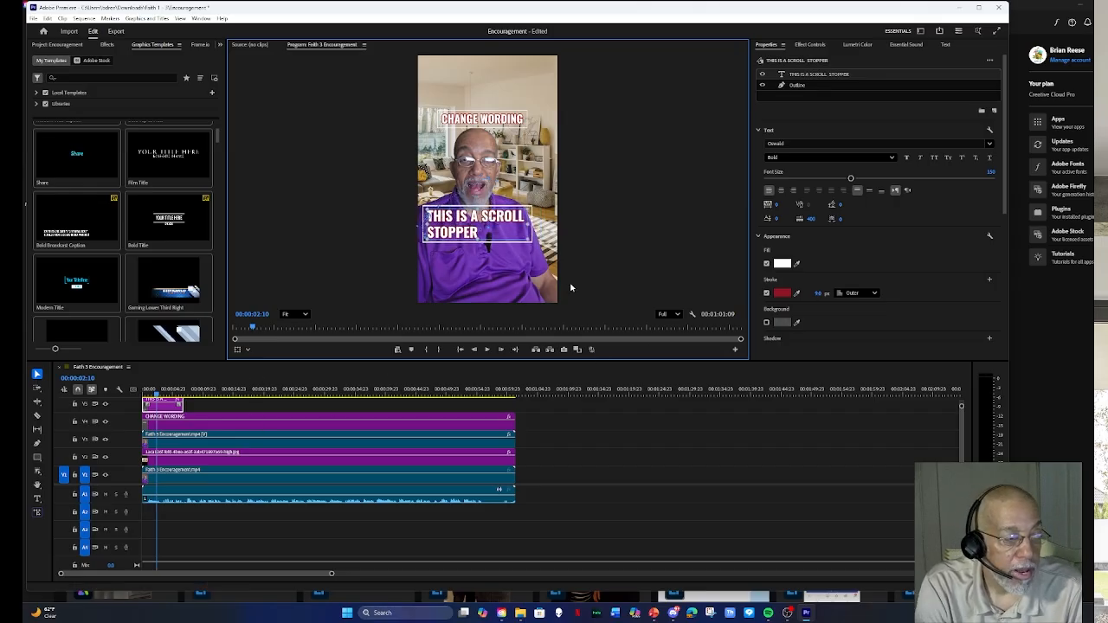
Play the sequence from the start to review both titles, continuing past the end of the second title to about 9 seconds.
click(154, 391)
drag(153, 392, 138, 398)
key(space)
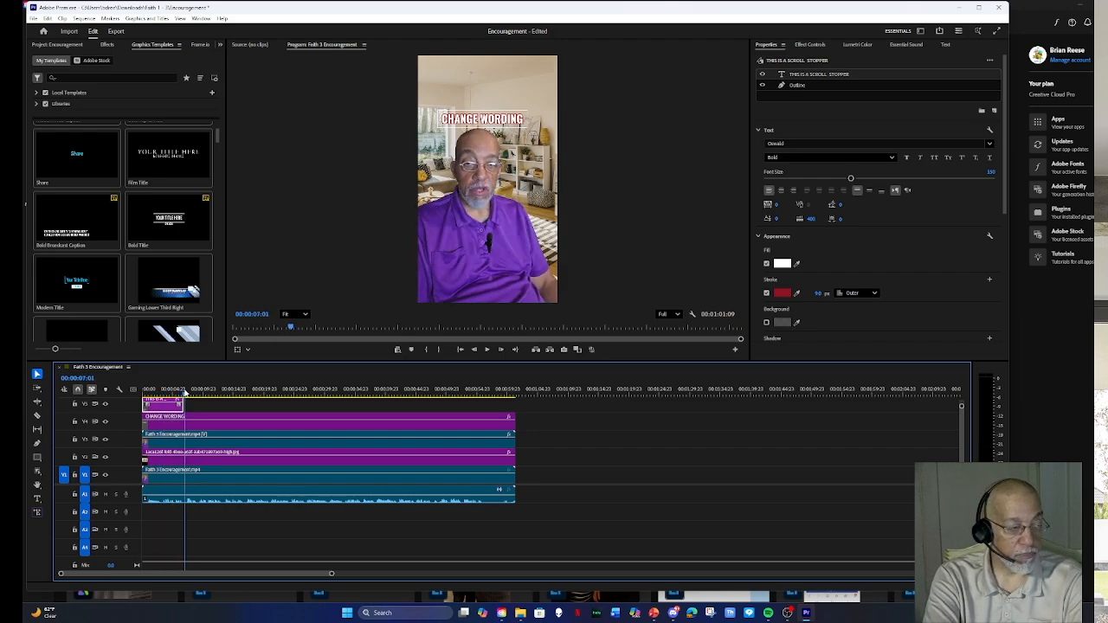
drag(191, 392, 198, 392)
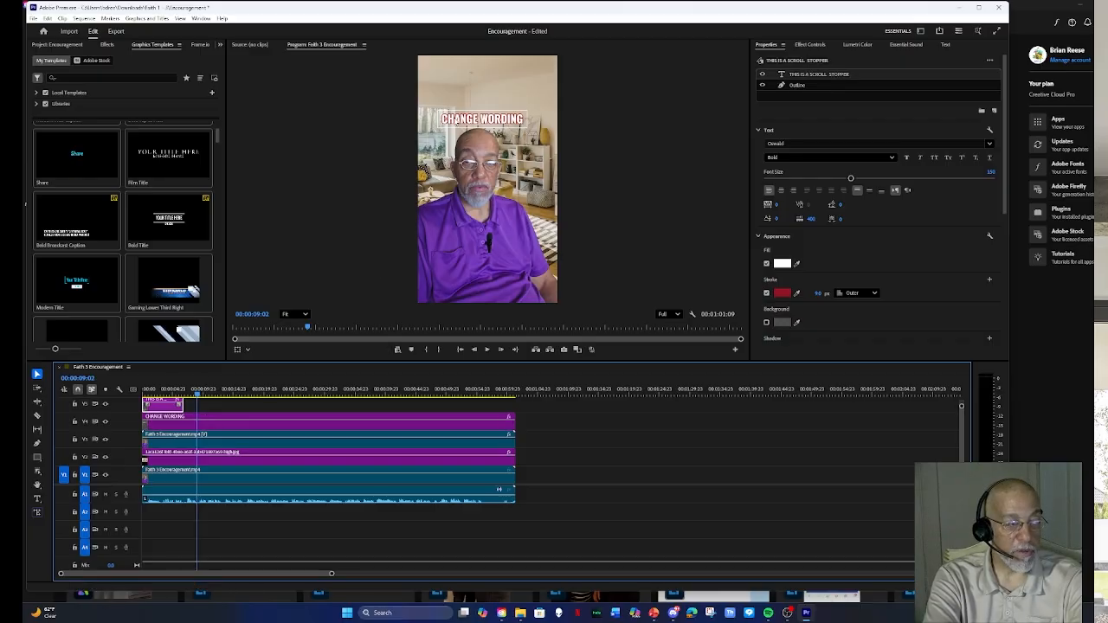
Enlarge the CHANGE WORDING title and reposition it above the speaker's head, then return the playhead to about 00:00:06:13.
double_click(456, 122)
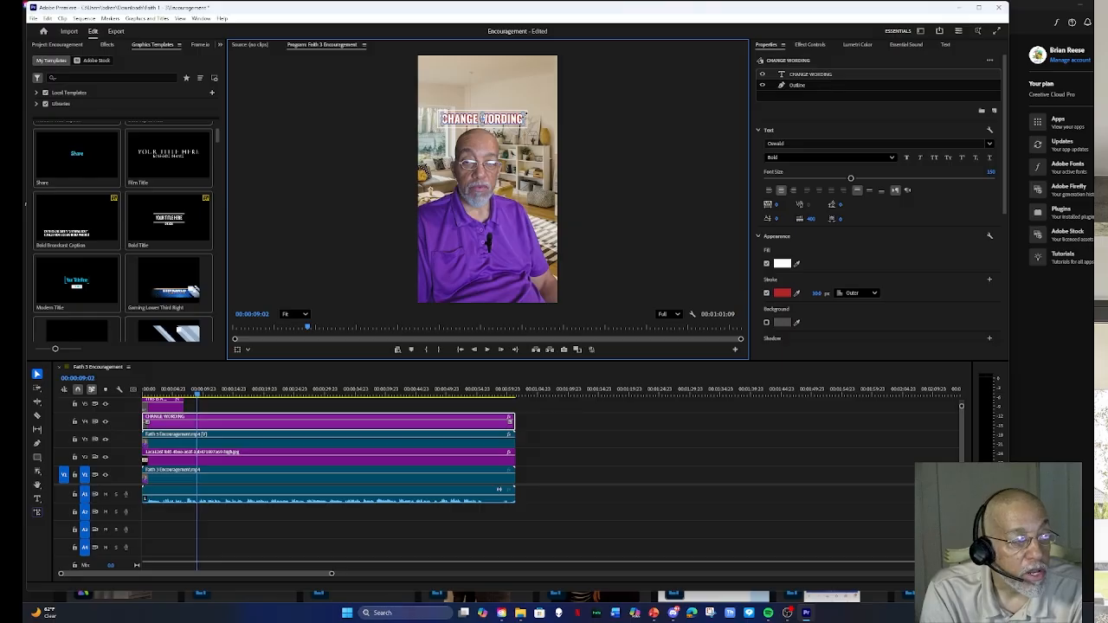
drag(523, 115, 536, 109)
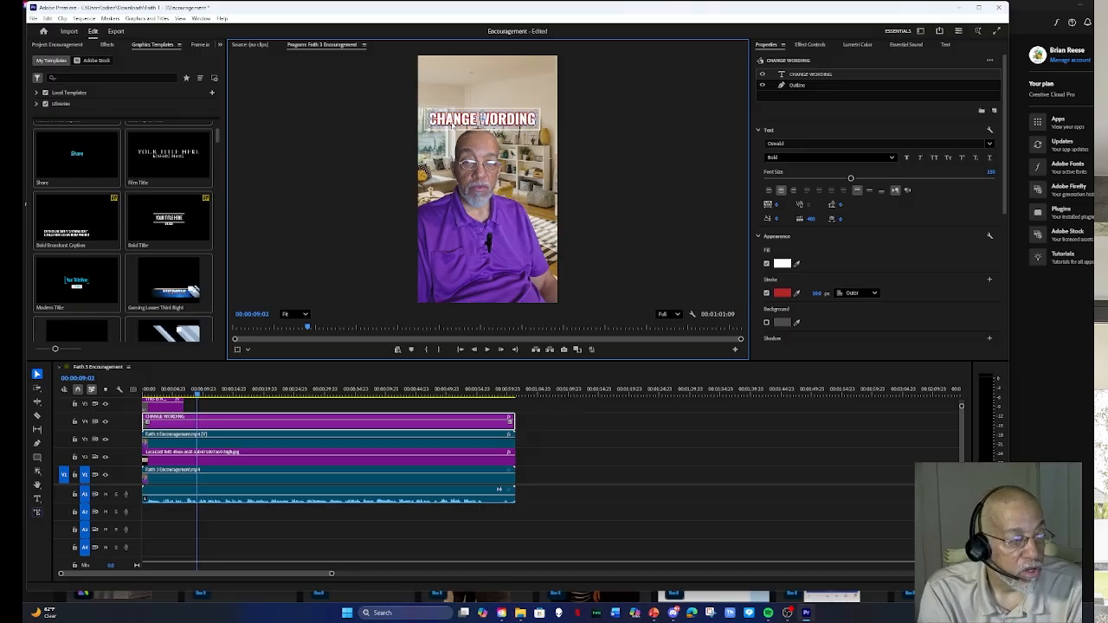
drag(451, 125, 457, 125)
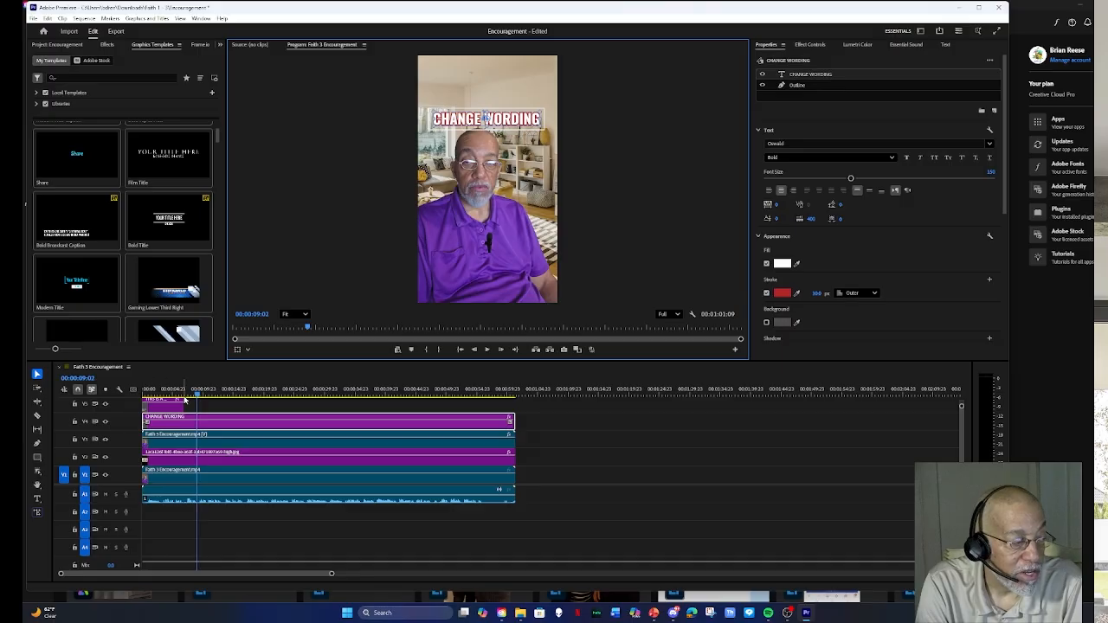
mouse_move(197, 396)
mouse_down()
mouse_move(128, 404)
mouse_move(183, 404)
mouse_up()
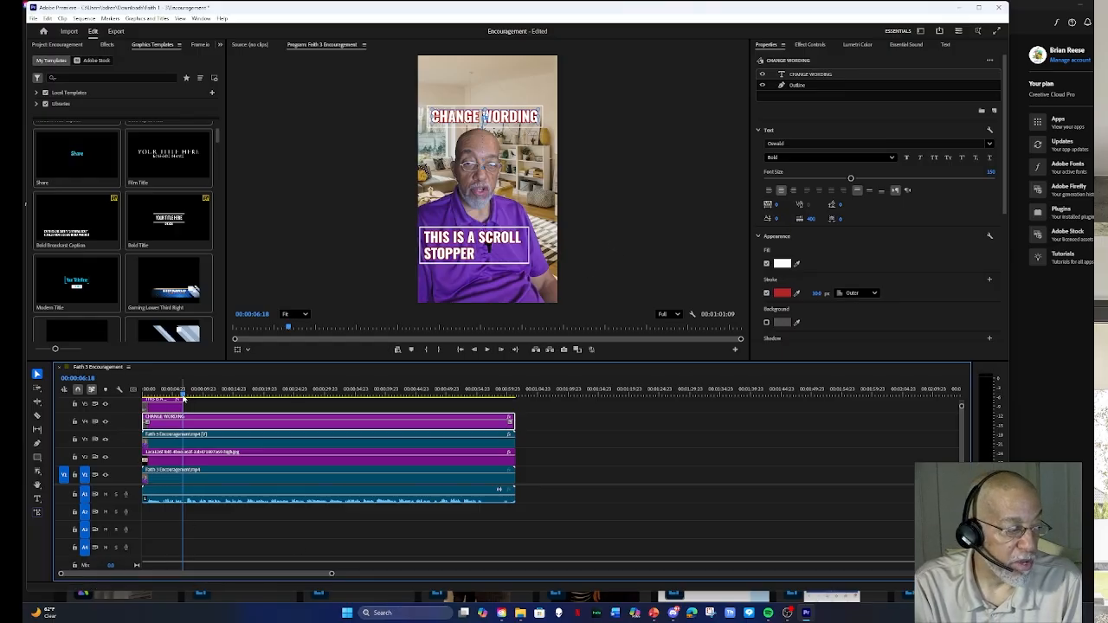
mouse_move(183, 397)
mouse_down()
mouse_move(147, 400)
mouse_move(183, 400)
mouse_up()
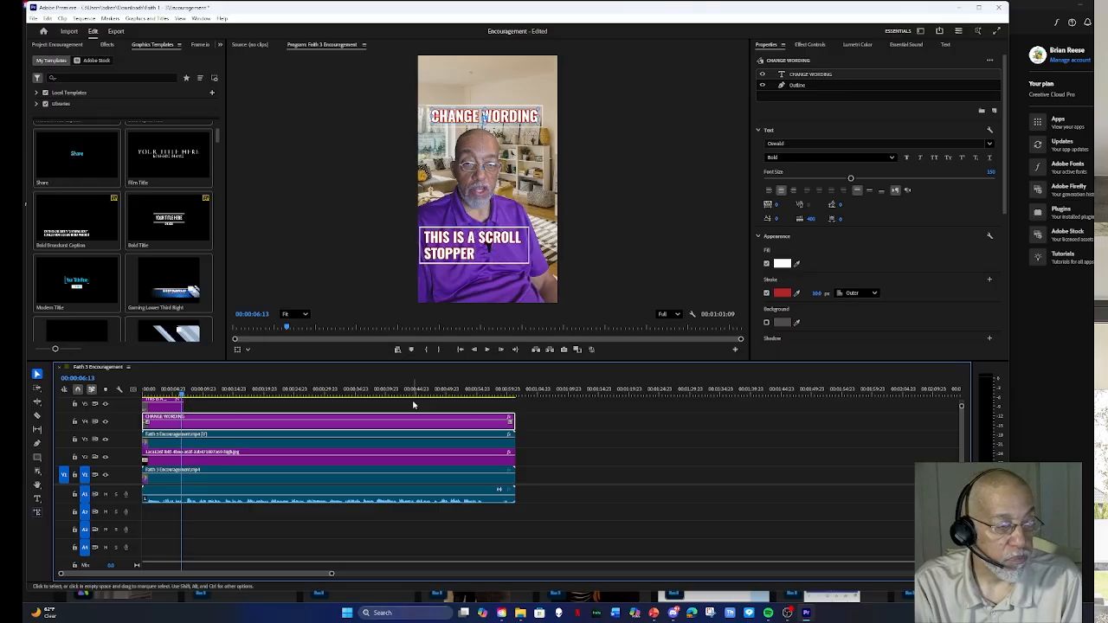